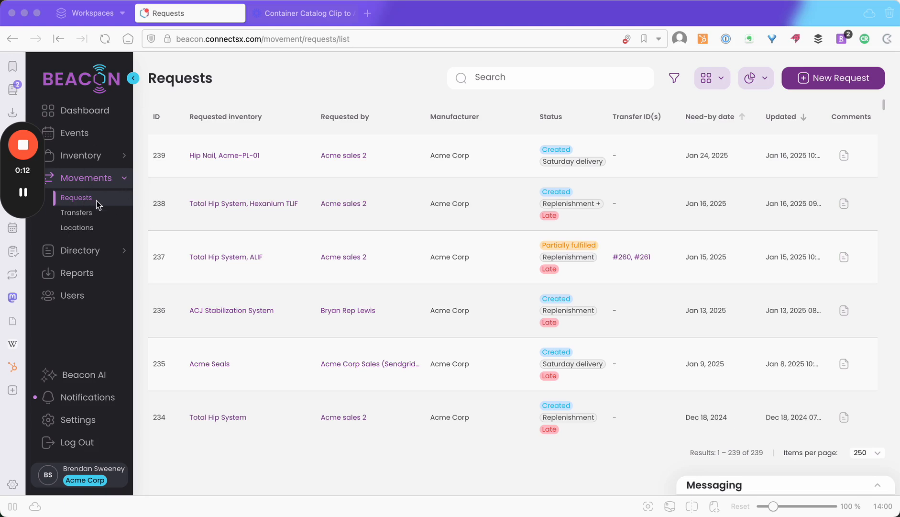
# Step: Open inventory request #239 and review its requested product lines and devices
pyautogui.click(237, 83)
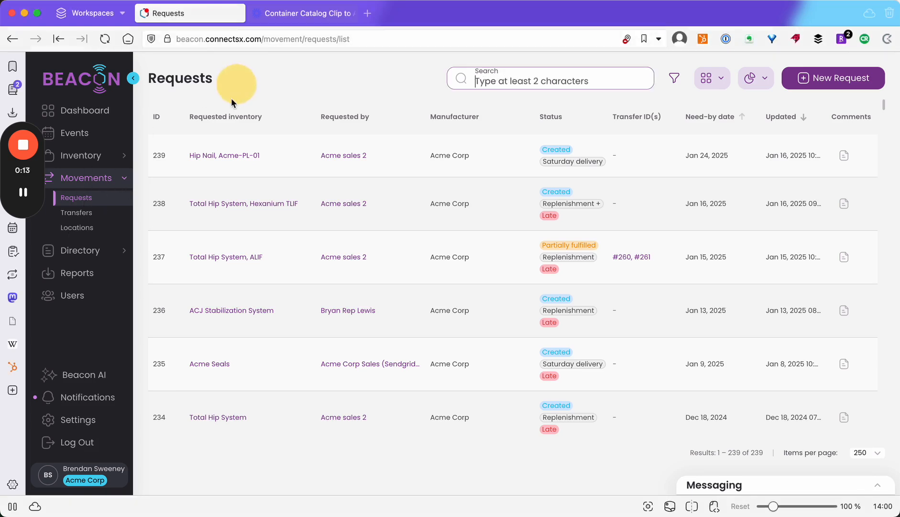
pyautogui.click(223, 161)
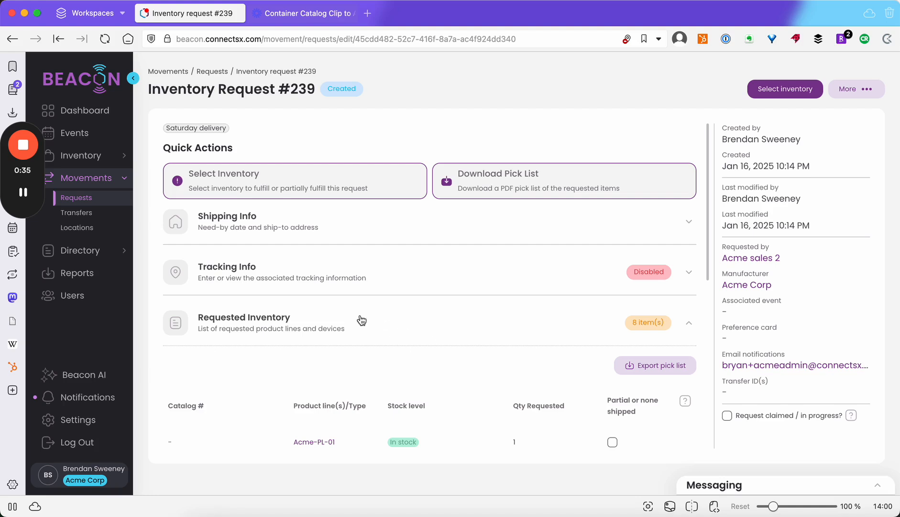
pyautogui.scroll(-3, 362, 323)
pyautogui.scroll(-1, 362, 324)
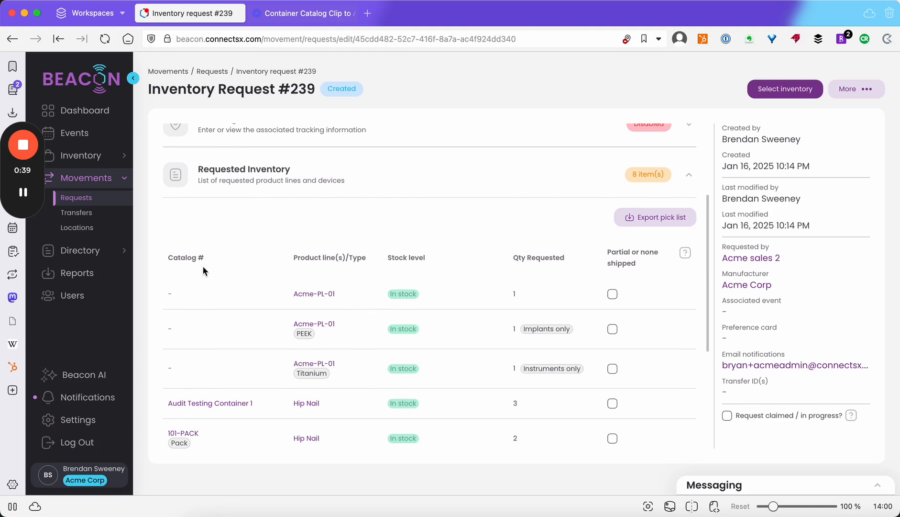
pyautogui.scroll(-1, 203, 267)
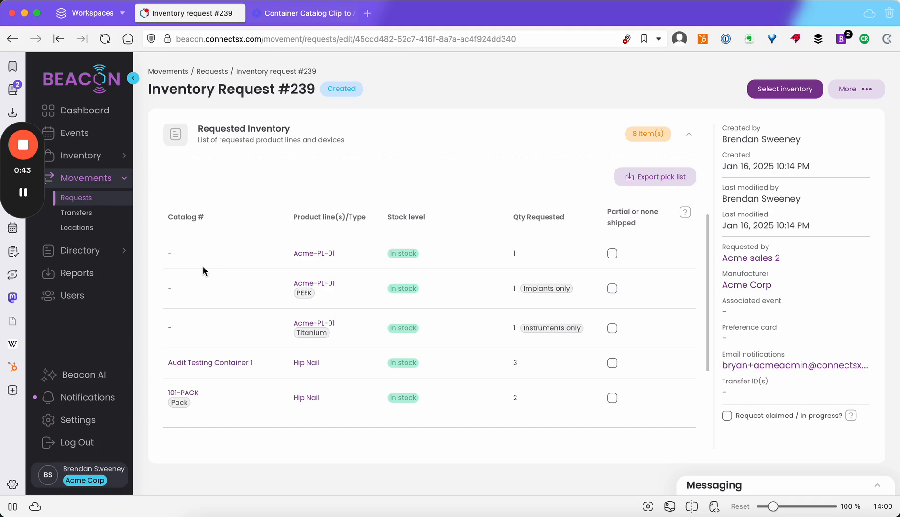
pyautogui.scroll(-1, 202, 266)
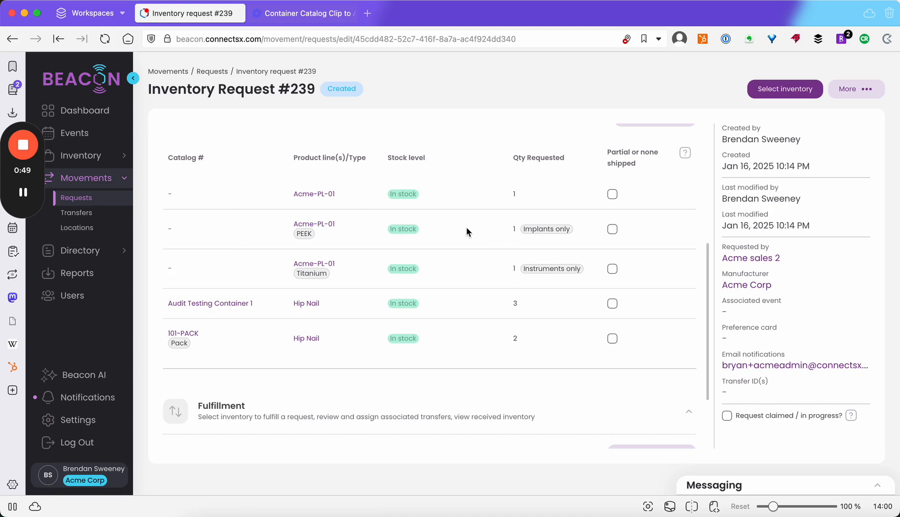
# Step: Start selecting inventory for the request, with the organization as custody and Acme sales 2 as recipient
pyautogui.click(800, 91)
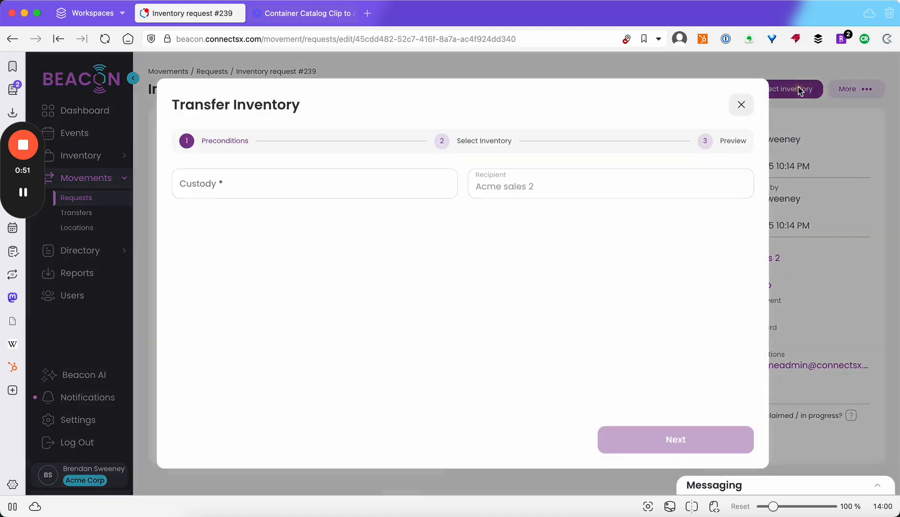
pyautogui.click(291, 188)
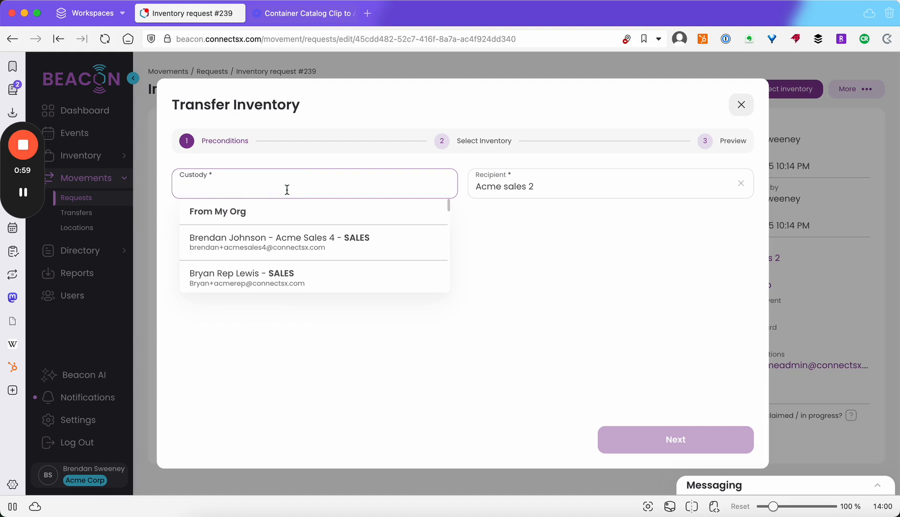
pyautogui.click(275, 213)
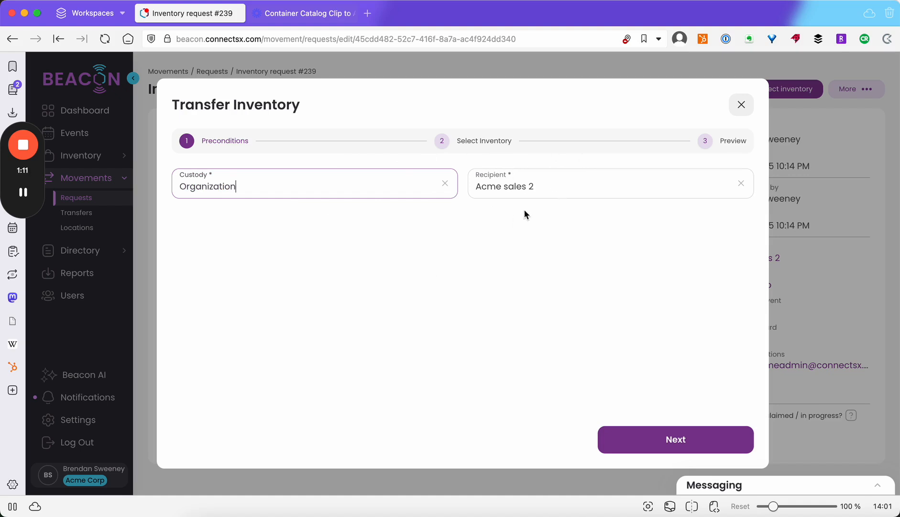
pyautogui.click(609, 182)
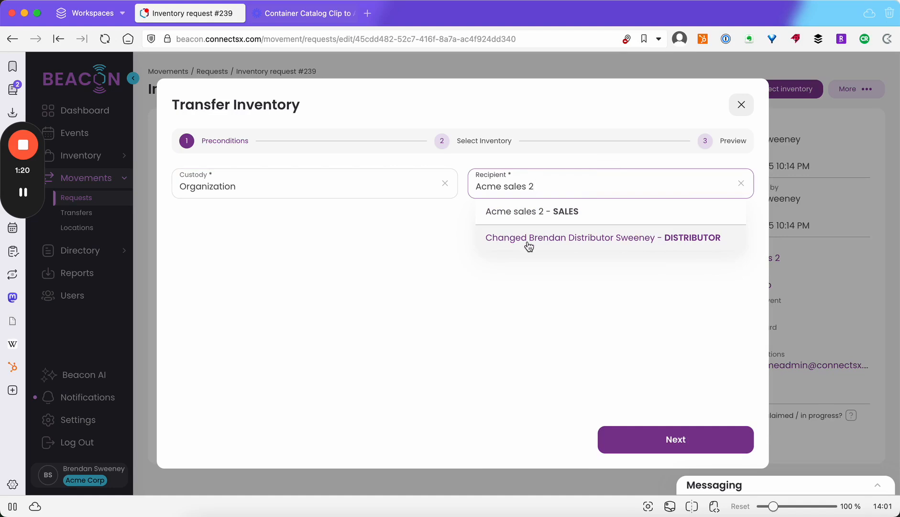
pyautogui.click(611, 332)
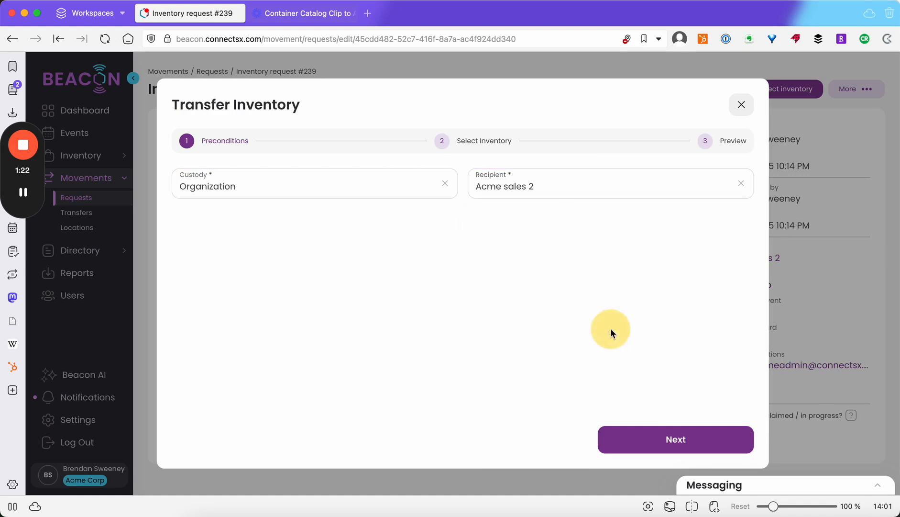
pyautogui.click(671, 439)
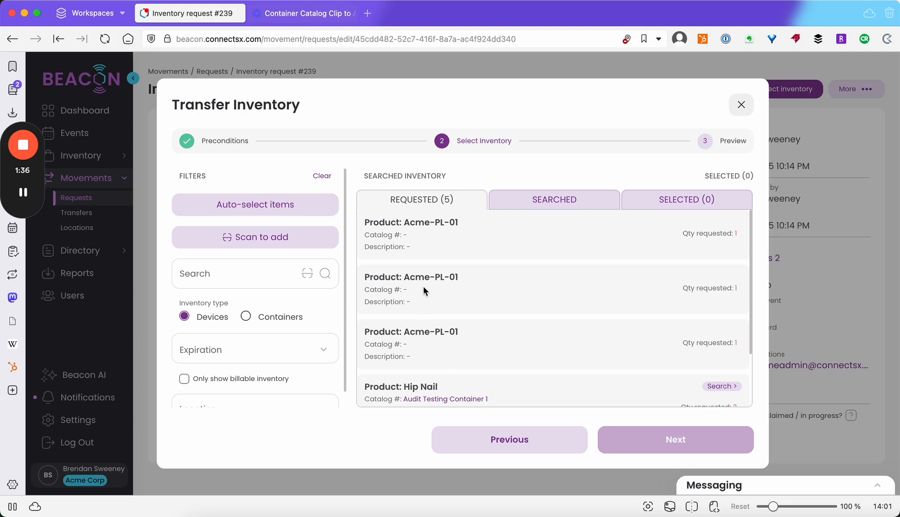
# Step: Review the requested items and run an unfiltered device search to compare them with the available inventory
pyautogui.scroll(-5, 423, 290)
pyautogui.scroll(5, 424, 290)
pyautogui.click(544, 200)
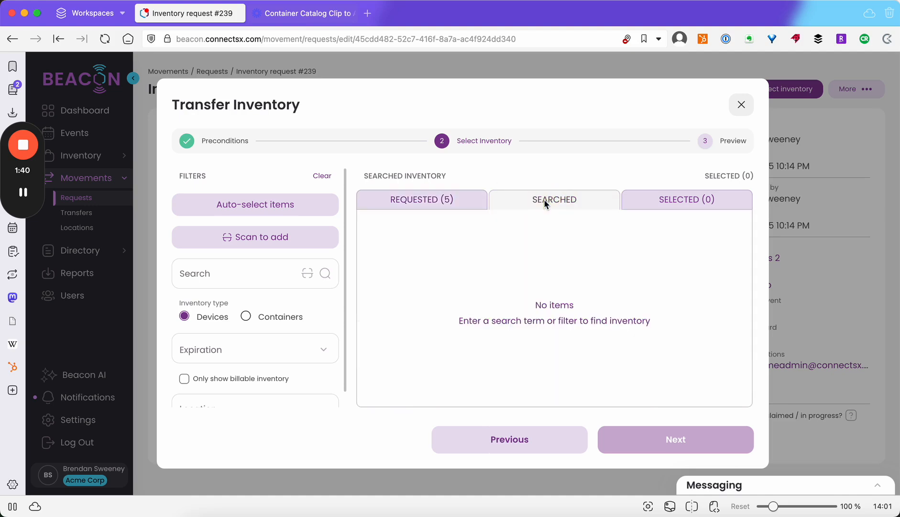
pyautogui.click(328, 277)
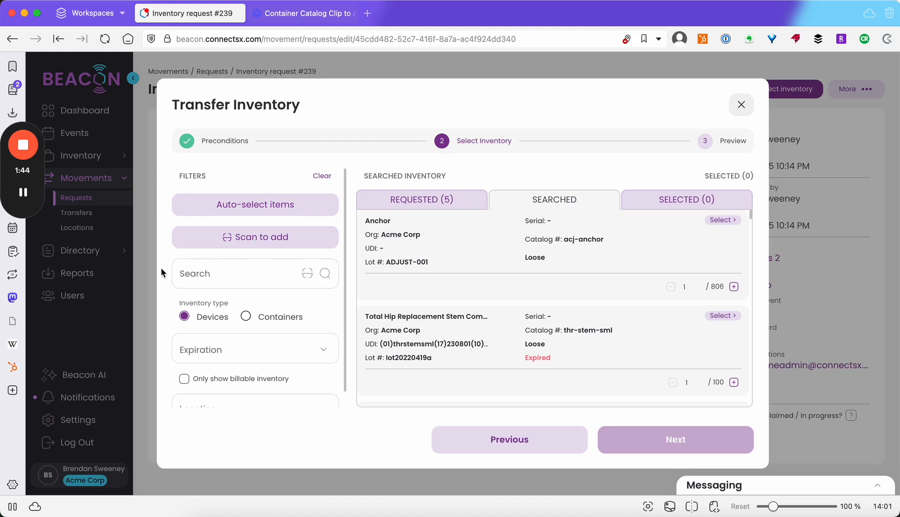
pyautogui.click(396, 200)
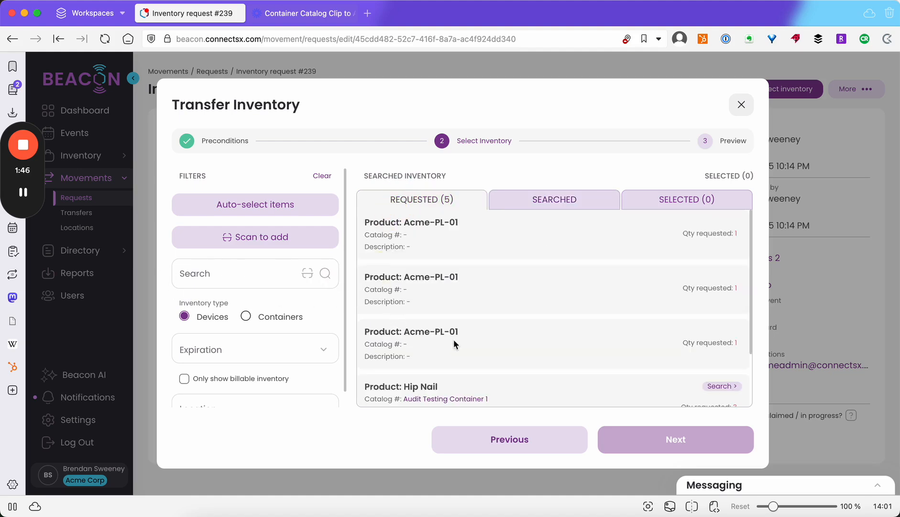
pyautogui.scroll(-3, 414, 330)
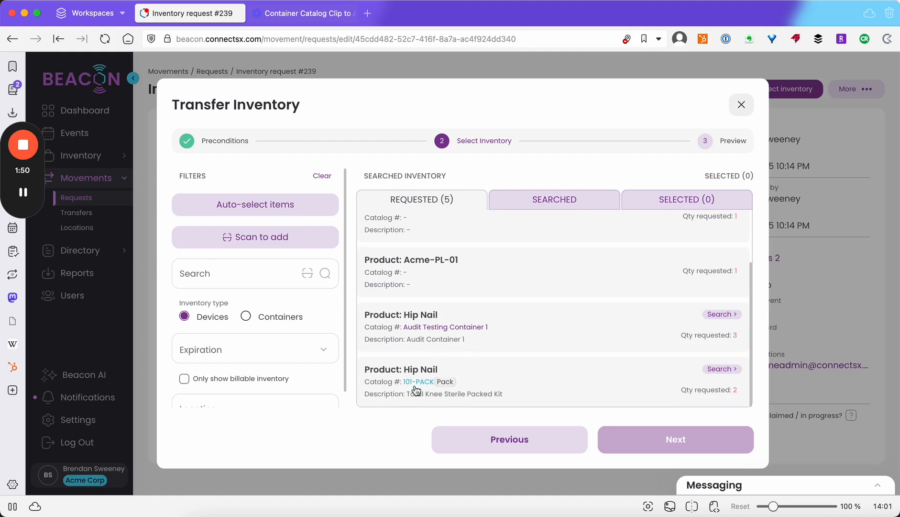
# Step: Select the Anchor, hip stem, knee spacer and hip socket devices with a quantity of 3 each, and proceed to the transfer preview
pyautogui.click(553, 199)
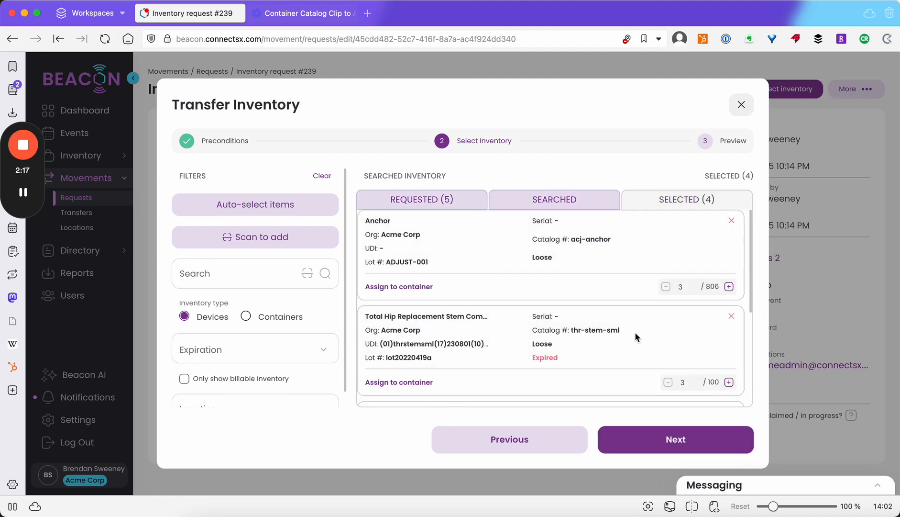
pyautogui.scroll(-5, 635, 331)
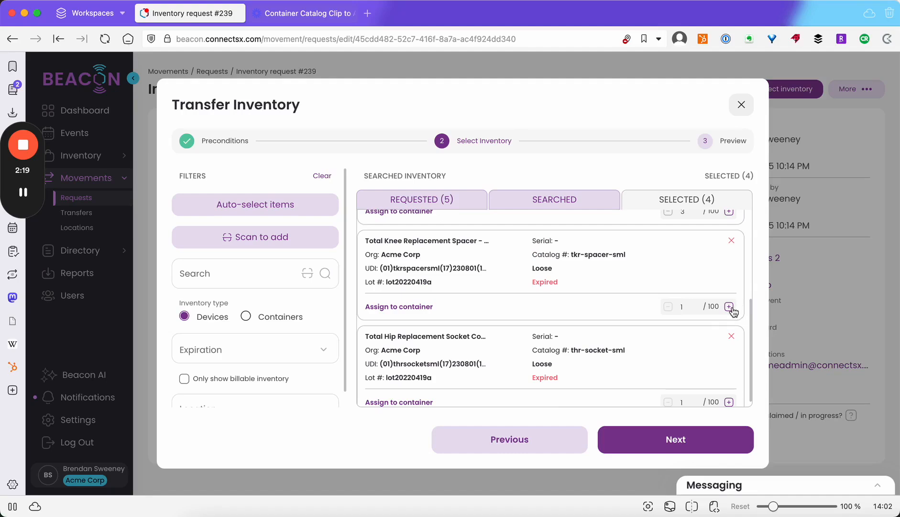
pyautogui.click(728, 306)
pyautogui.click(729, 306)
pyautogui.click(729, 402)
pyautogui.click(729, 401)
pyautogui.scroll(1, 569, 366)
pyautogui.scroll(2, 572, 366)
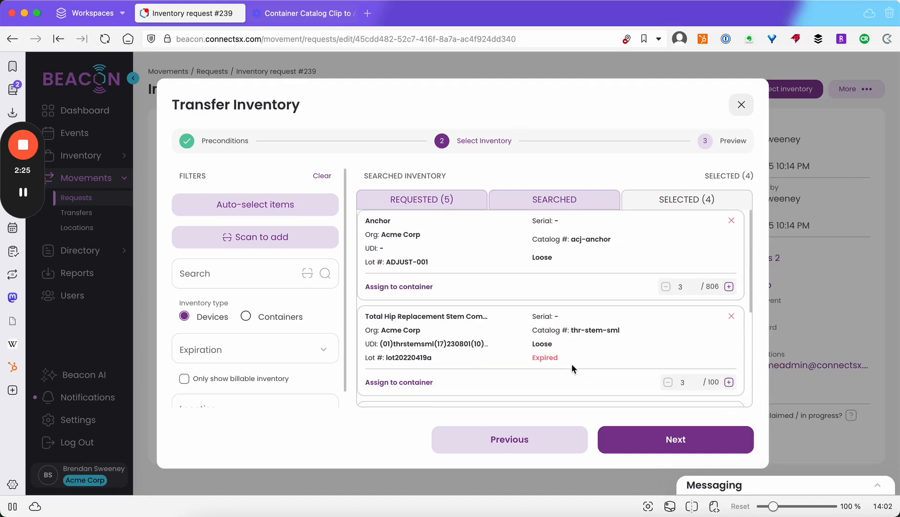
pyautogui.click(665, 439)
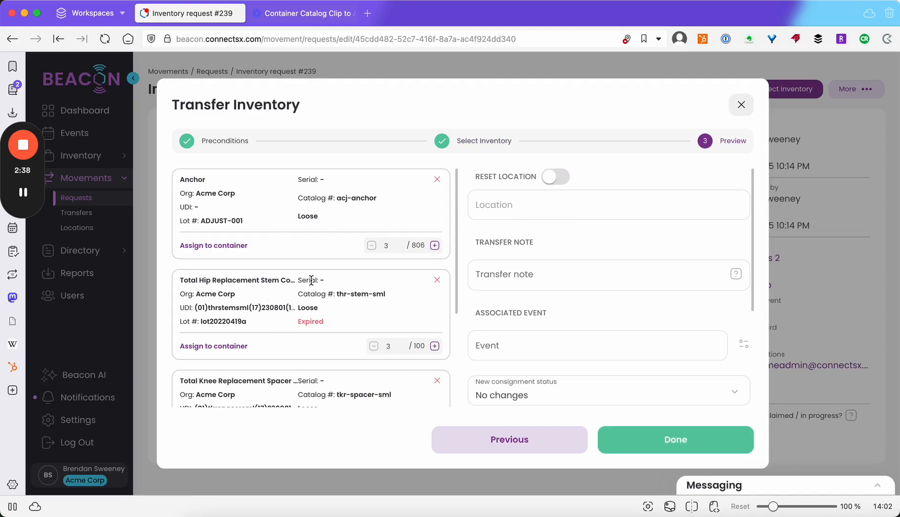
# Step: Reset the transfer's location to Acme FL Warehouse and associate it with the 20241231 Silver Cross event
pyautogui.scroll(-3, 312, 276)
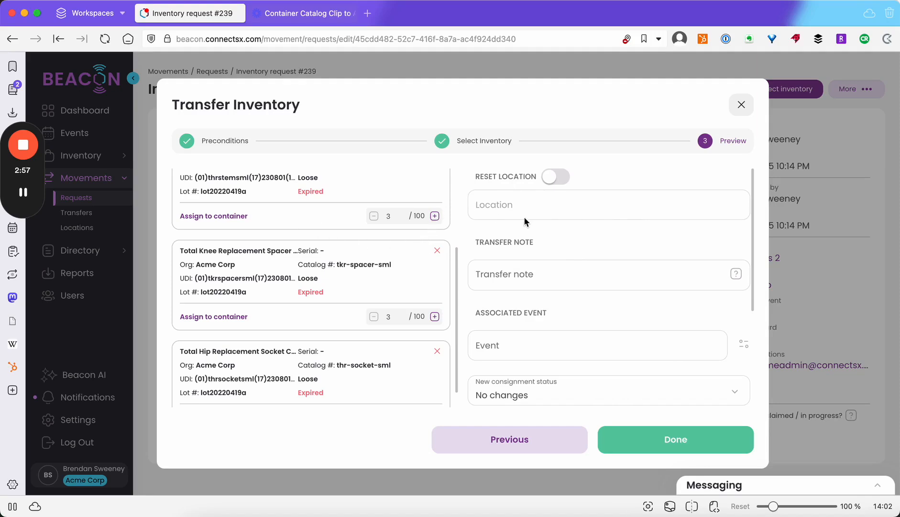
pyautogui.click(555, 177)
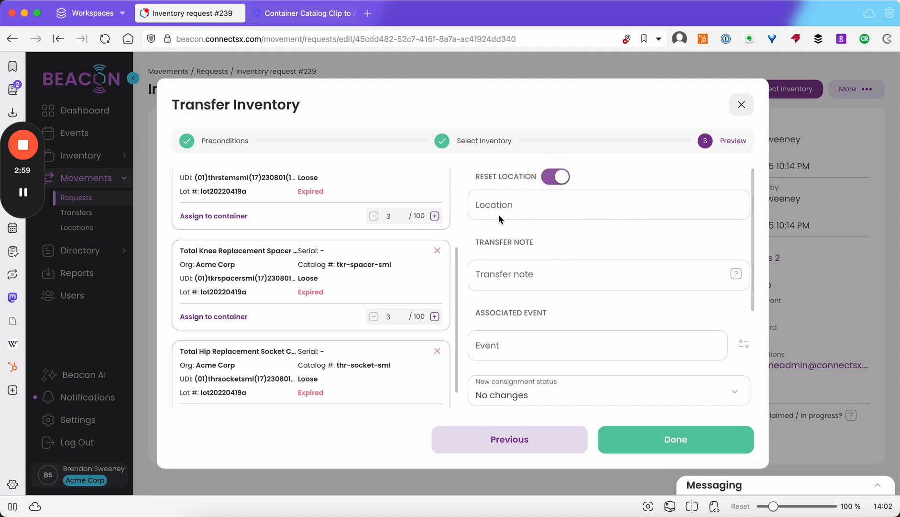
pyautogui.click(496, 206)
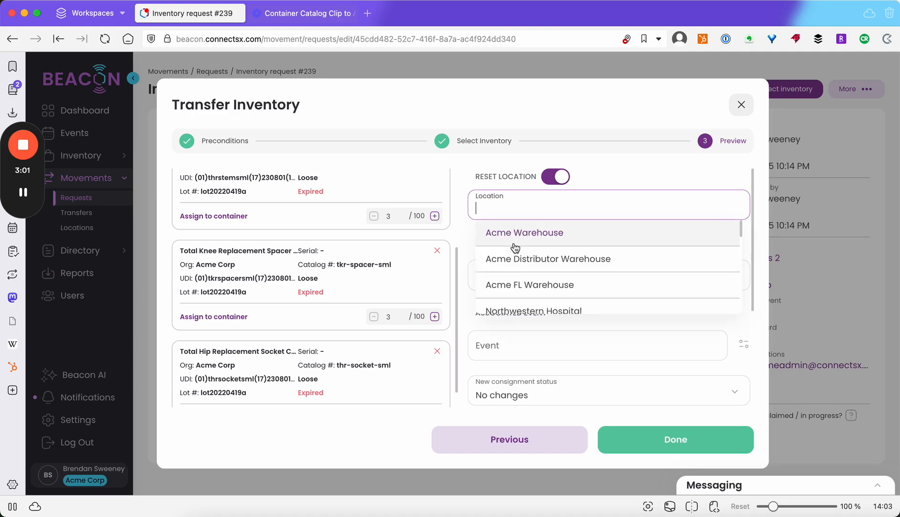
pyautogui.click(538, 289)
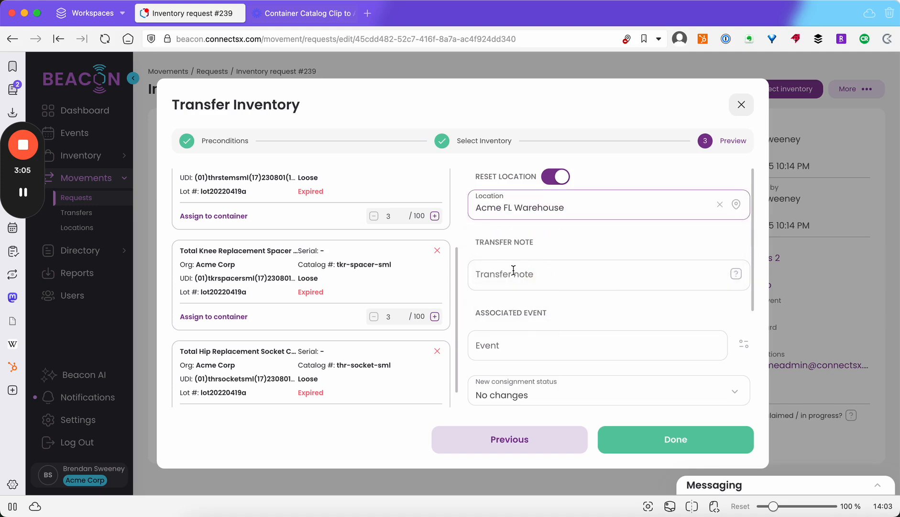
pyautogui.click(569, 348)
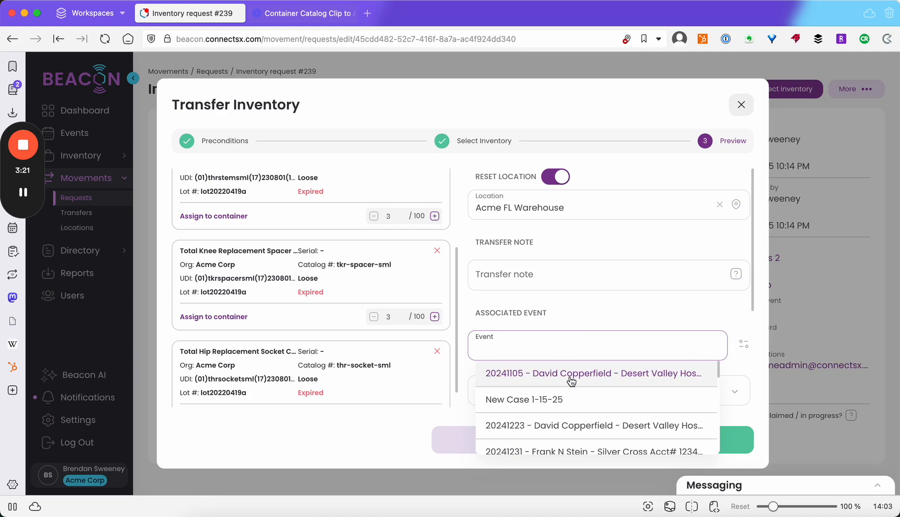
pyautogui.scroll(-3, 571, 380)
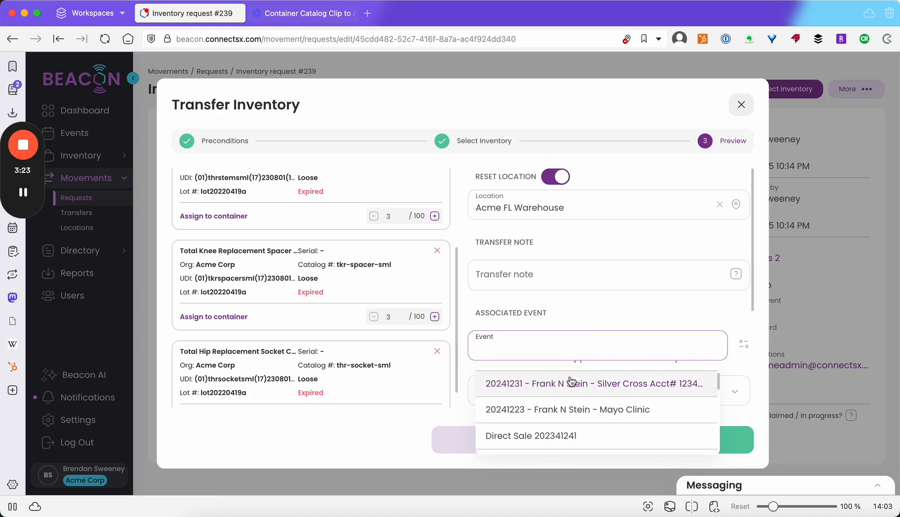
pyautogui.click(572, 382)
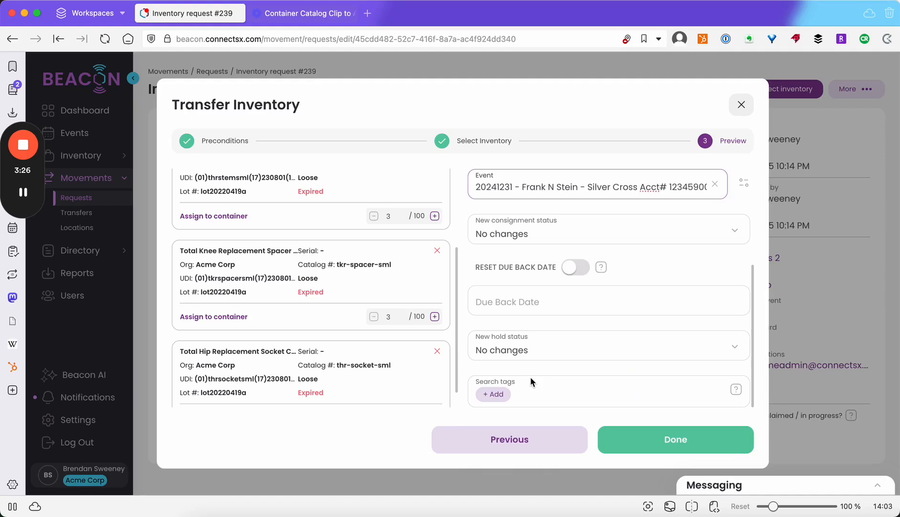
# Step: Reset the due back date to Jan 30, 2025 and finish the transfer's inventory selection
pyautogui.click(578, 233)
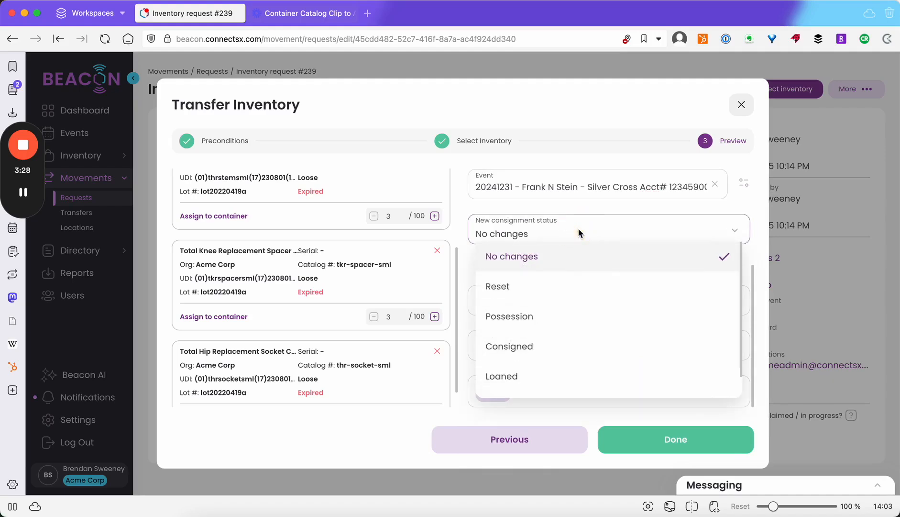
pyautogui.click(512, 382)
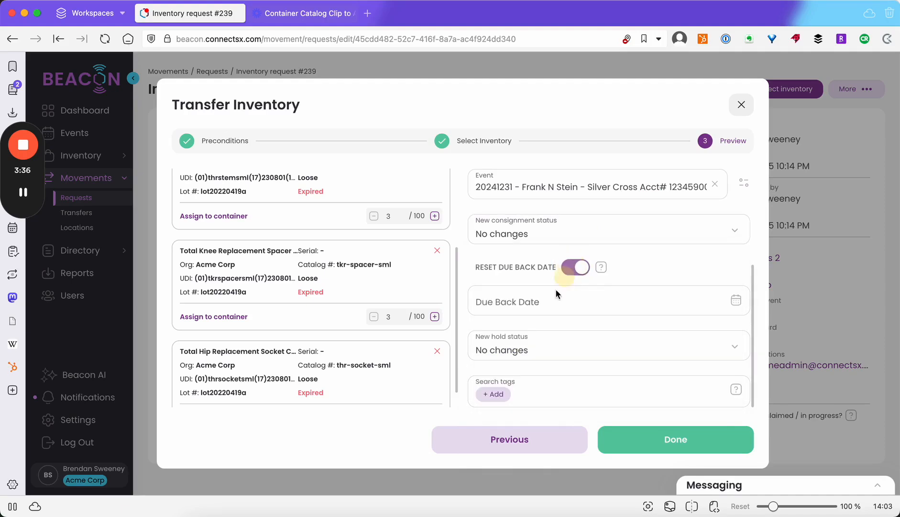
pyautogui.click(535, 304)
pyautogui.click(593, 244)
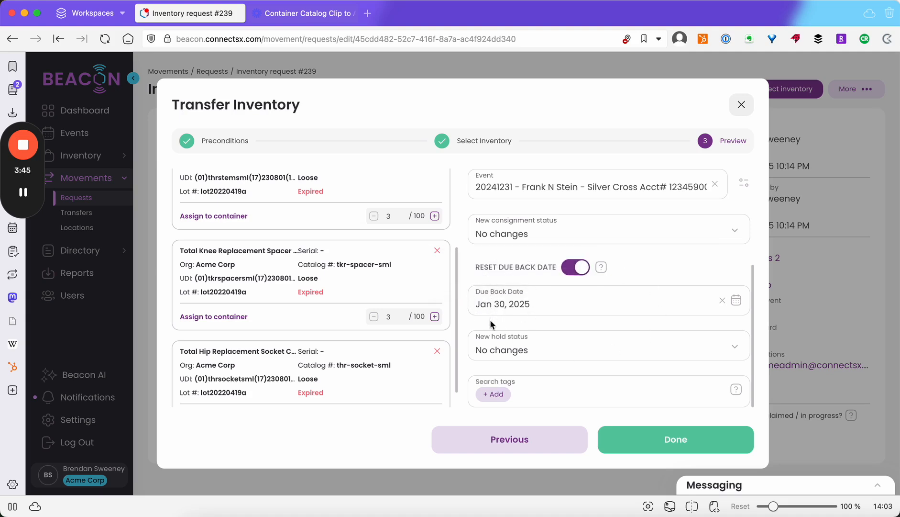
pyautogui.click(506, 350)
pyautogui.click(653, 443)
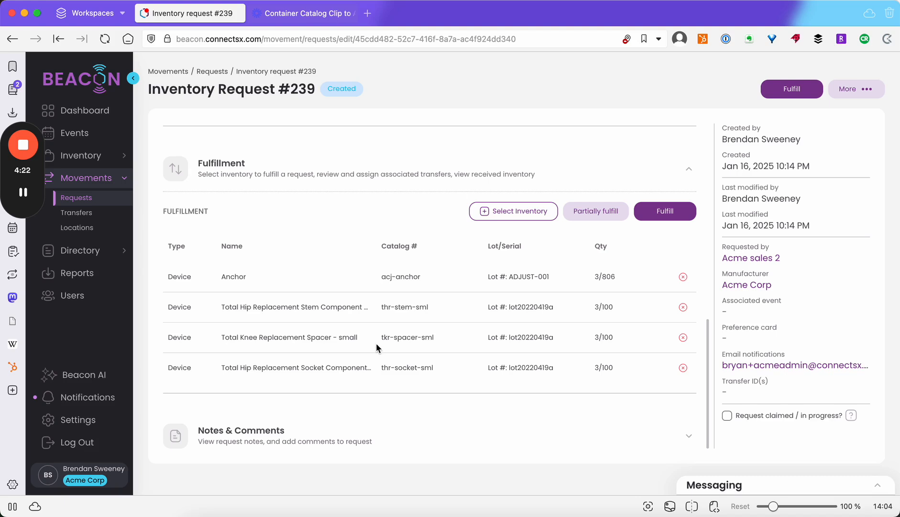
# Step: Compare the devices selected for fulfillment with the requested inventory and its partial or none shipped options
pyautogui.scroll(4, 375, 341)
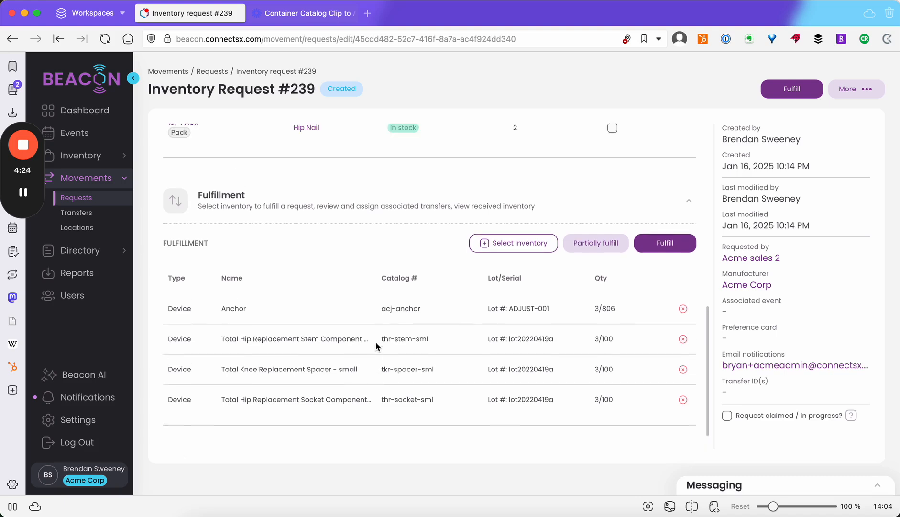
pyautogui.scroll(4, 376, 342)
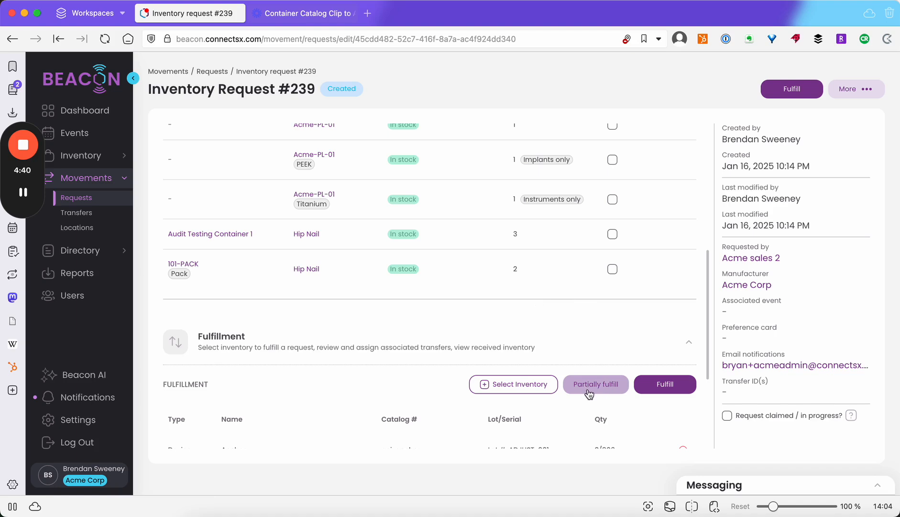
pyautogui.scroll(-3, 589, 393)
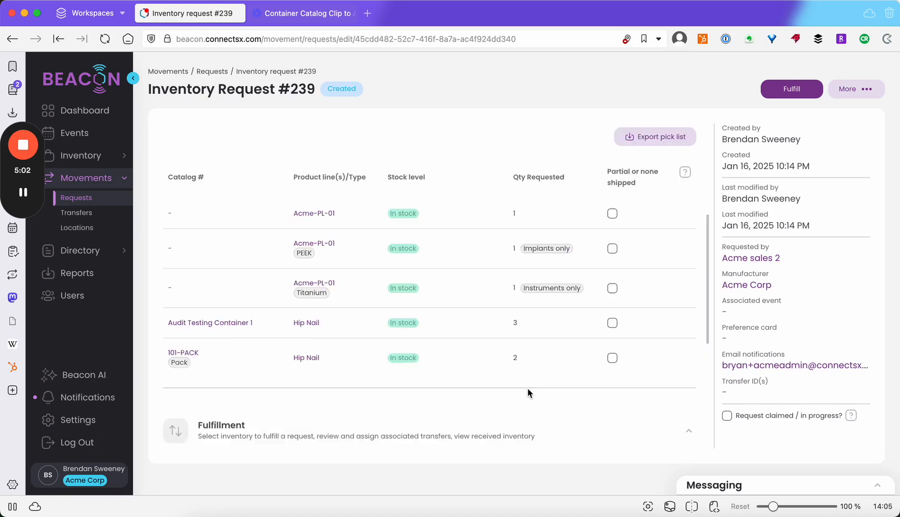
pyautogui.scroll(-3, 528, 390)
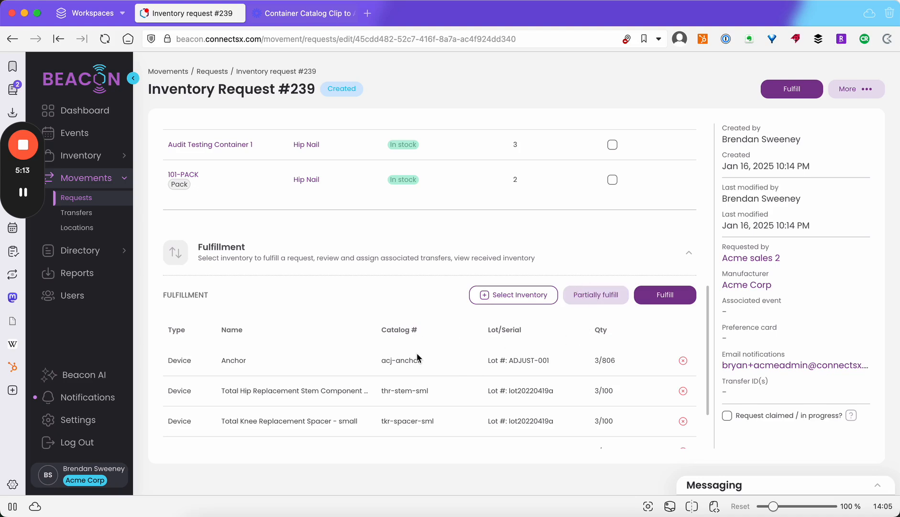
pyautogui.scroll(5, 417, 355)
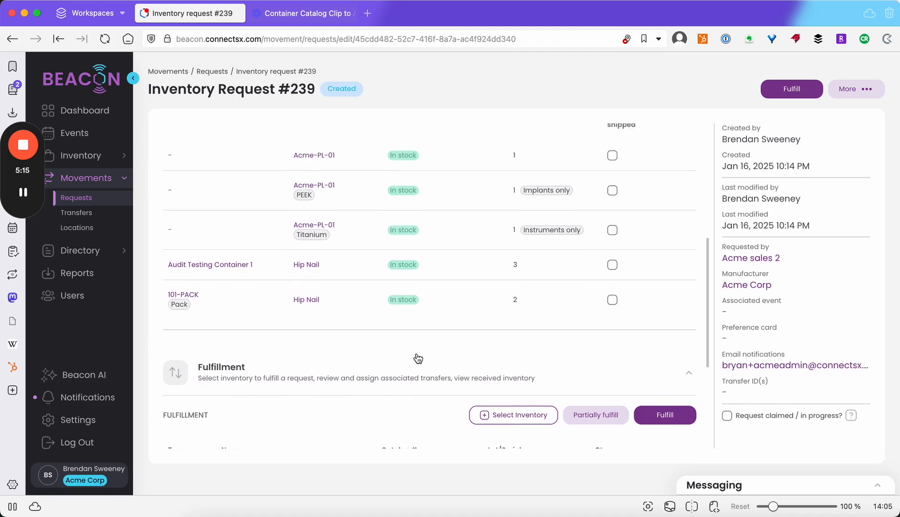
# Step: Mark the plain Acme-PL-01, Acme-PL-01 Titanium and 101-PACK requested items as partial or none shipped
pyautogui.scroll(3, 417, 357)
pyautogui.click(612, 258)
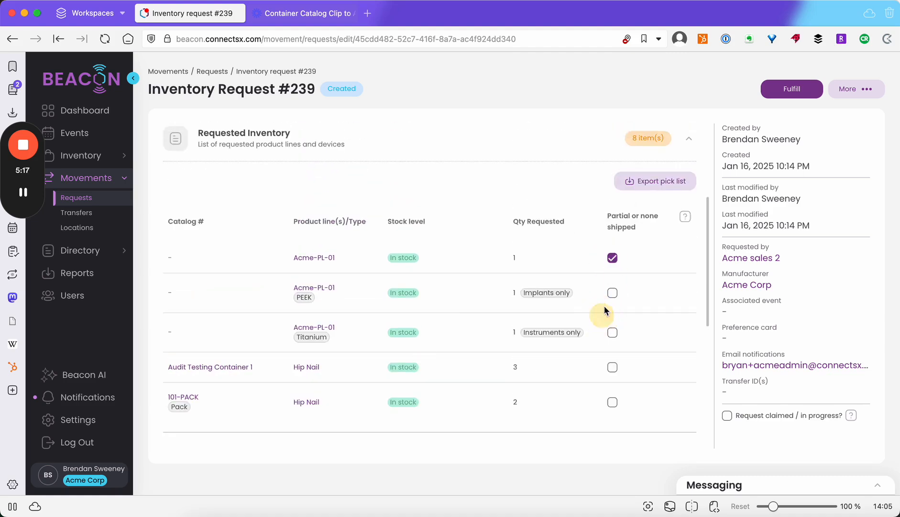
pyautogui.click(612, 302)
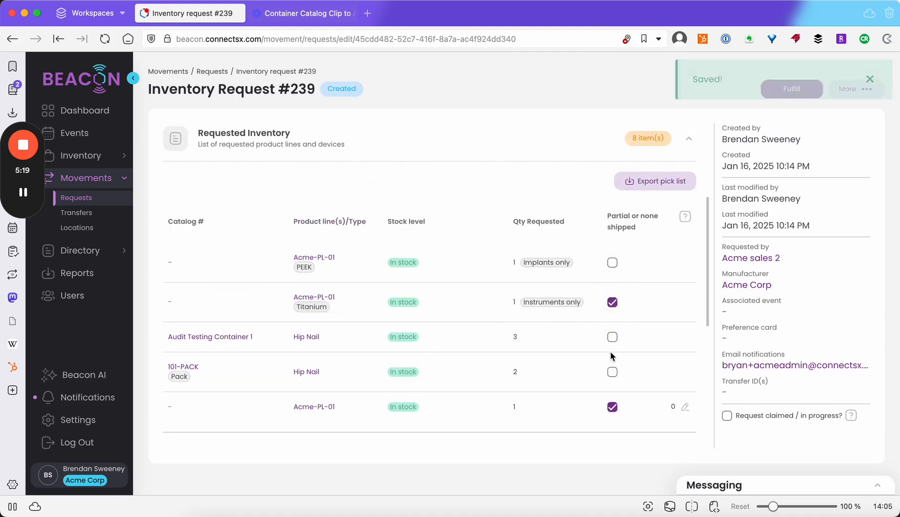
pyautogui.click(612, 333)
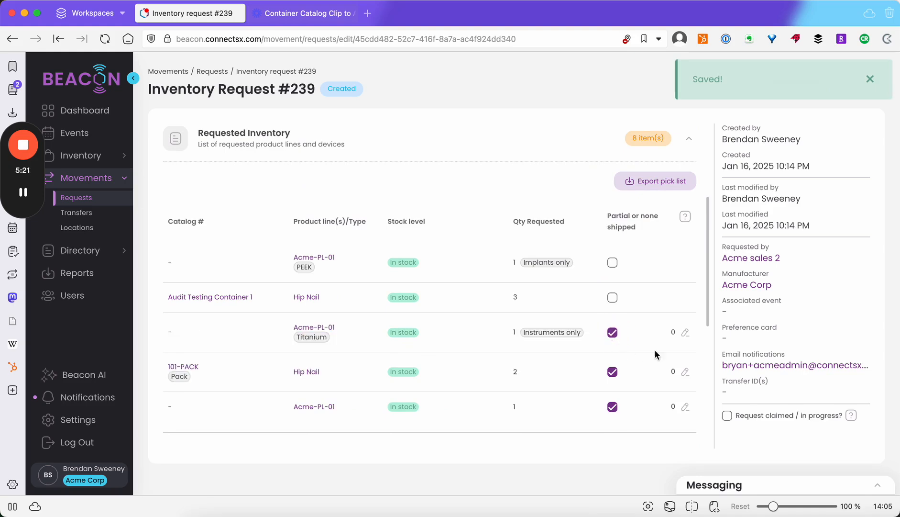
# Step: Give the Acme-PL-01 Titanium item the reason Backordered with a shipped quantity of 0, and save it
pyautogui.click(687, 333)
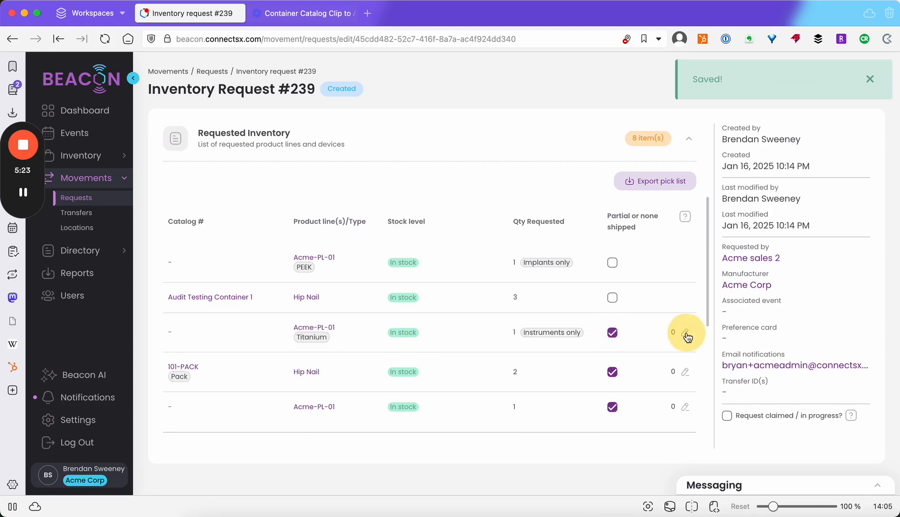
pyautogui.click(438, 253)
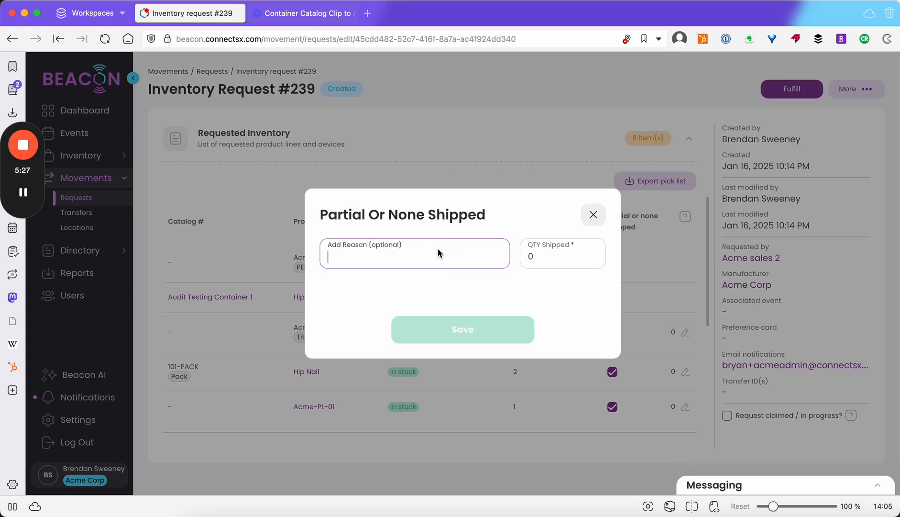
pyautogui.write('Backor')
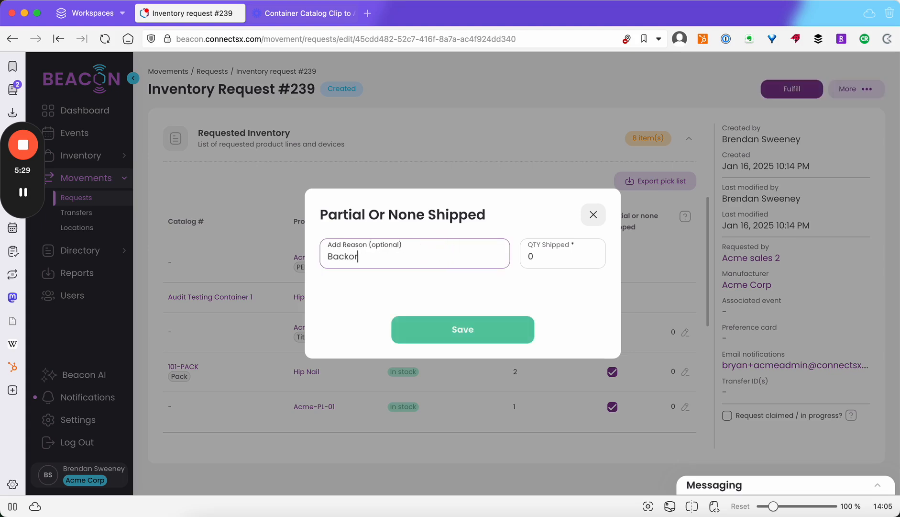
pyautogui.write('dered')
pyautogui.doubleClick(366, 257)
pyautogui.press('super+c')
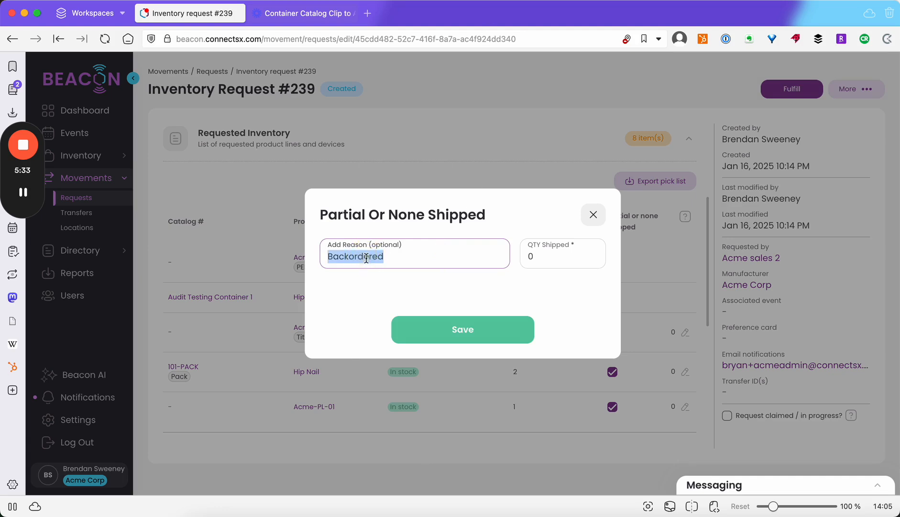
pyautogui.click(546, 257)
pyautogui.press('BackSpace')
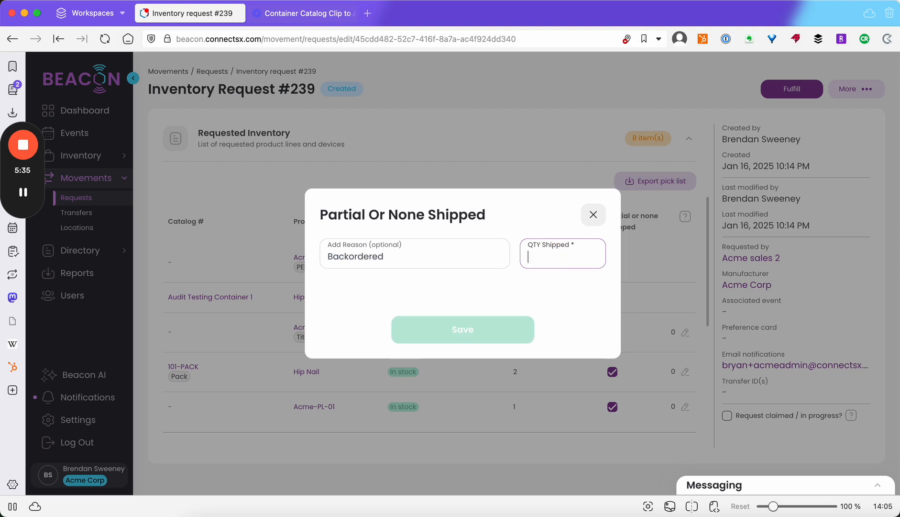
pyautogui.write('0')
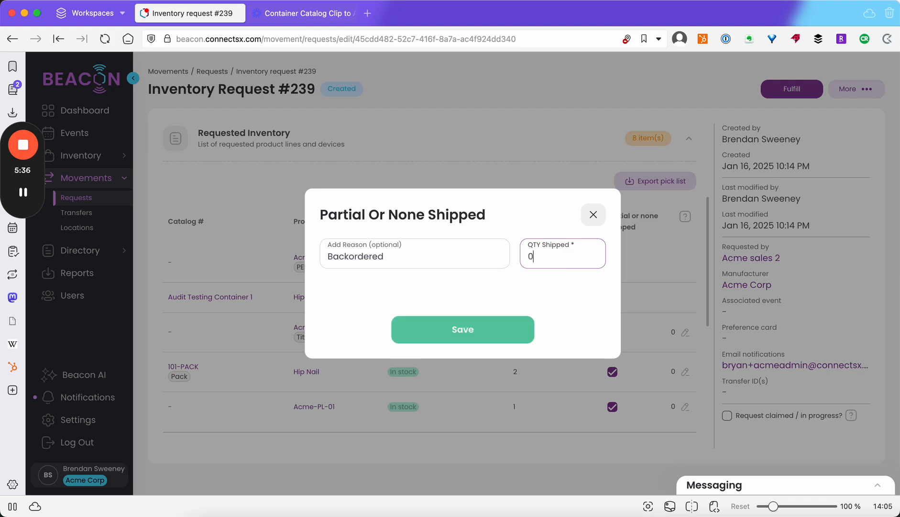
pyautogui.click(476, 330)
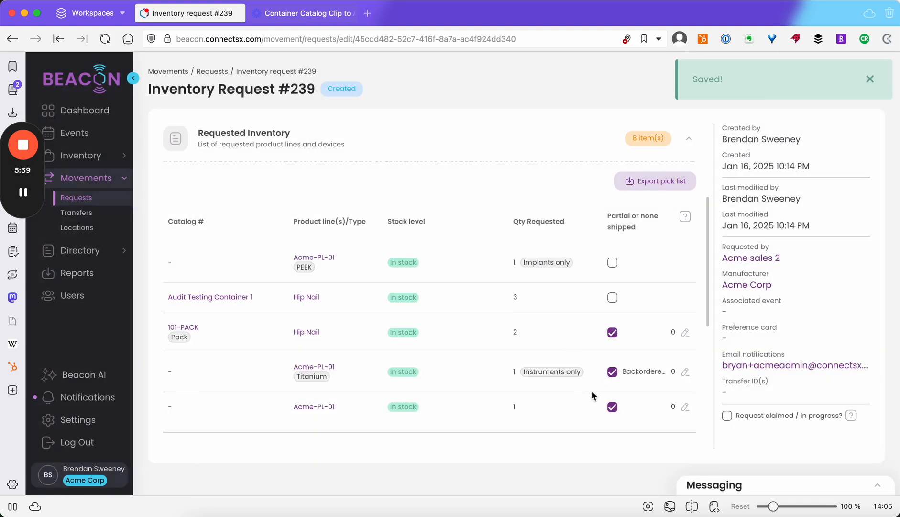
# Step: Save the same Backordered reason for the plain Acme-PL-01 and 101-PACK items
pyautogui.click(685, 406)
pyautogui.click(459, 246)
pyautogui.press('super+v')
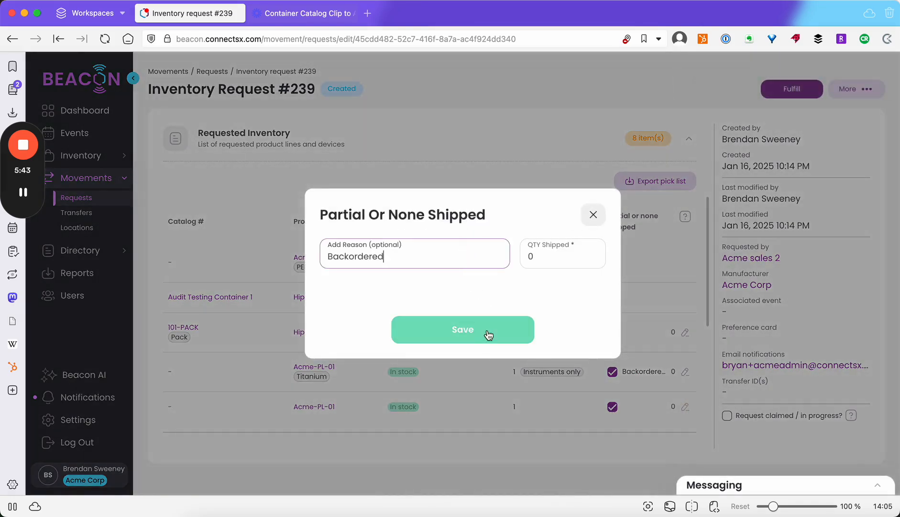
pyautogui.click(488, 333)
pyautogui.click(685, 332)
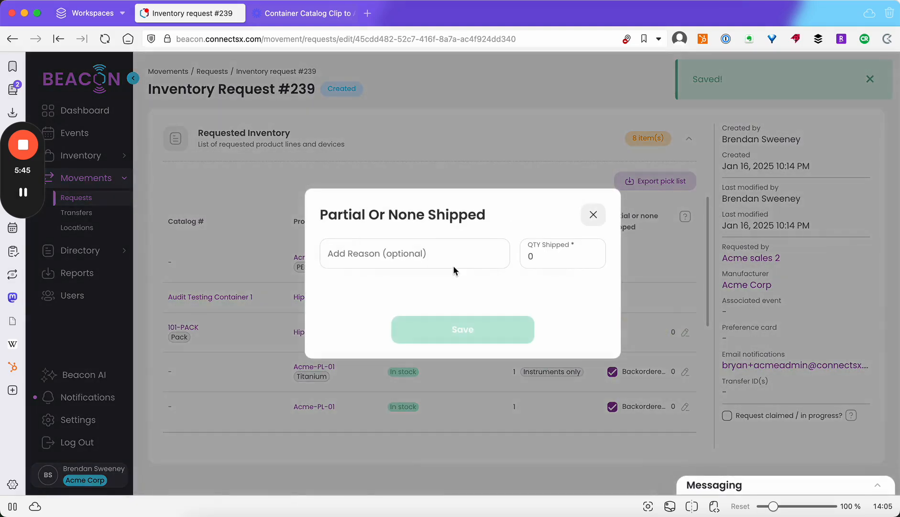
pyautogui.click(446, 250)
pyautogui.press('super+v')
pyautogui.click(468, 330)
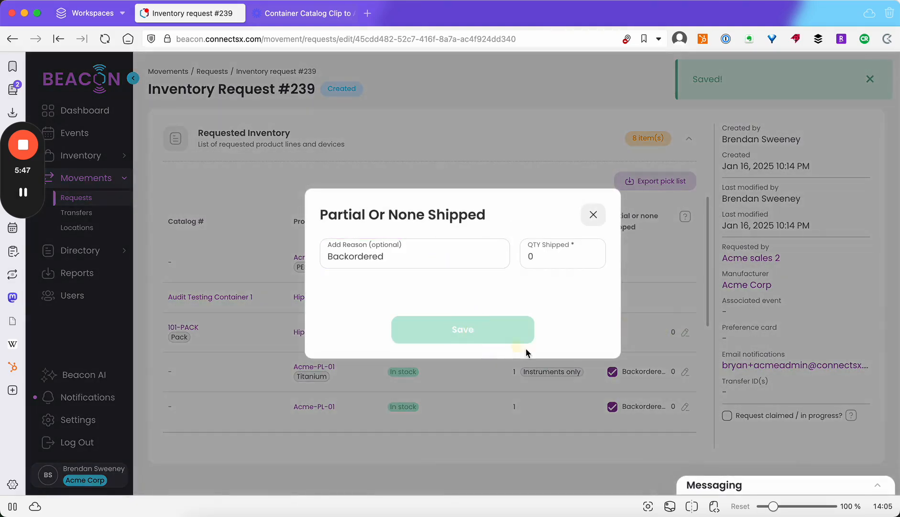
# Step: Mark Audit Testing Container 1 and Acme-PL-01 PEEK as partial or none shipped, and save the container's reason as Discontinued
pyautogui.click(612, 297)
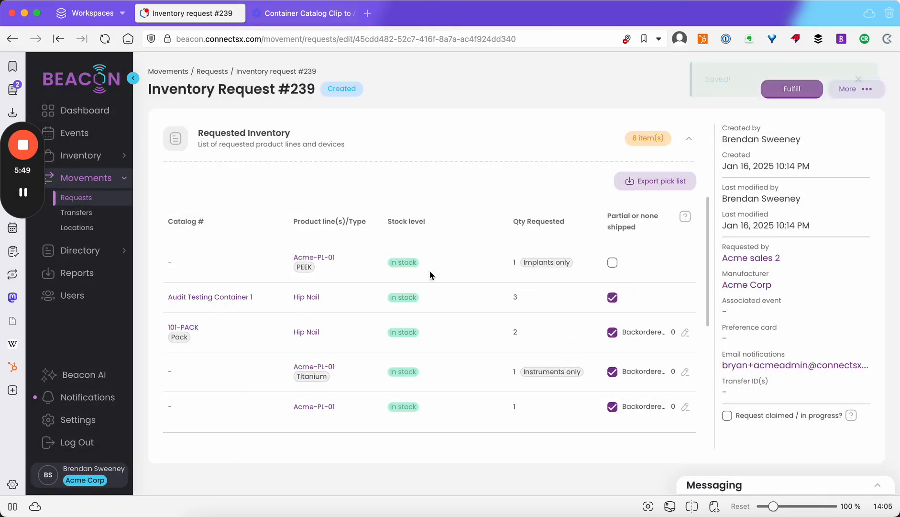
pyautogui.click(612, 263)
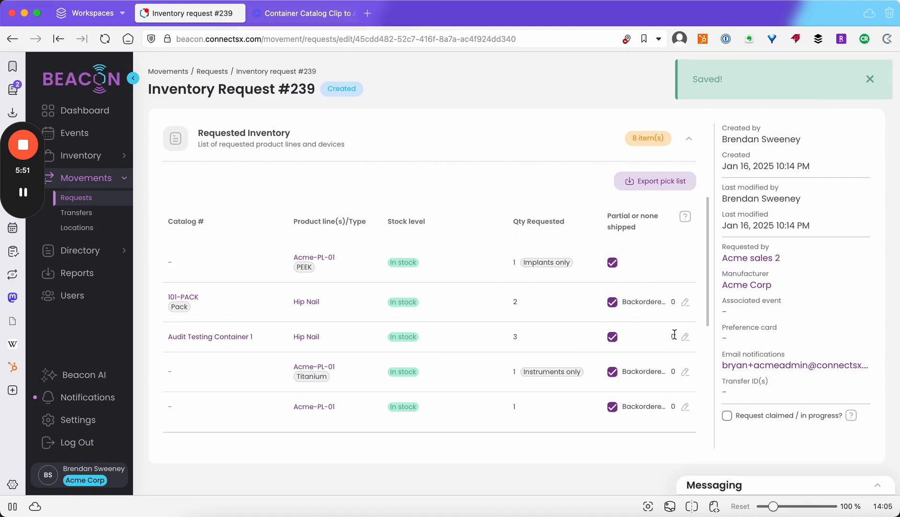
pyautogui.click(685, 298)
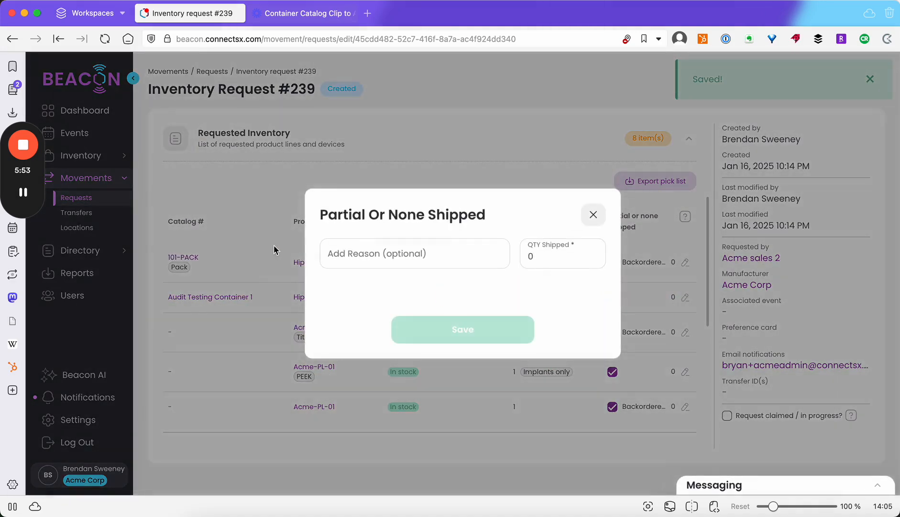
pyautogui.click(346, 258)
pyautogui.write('Discon')
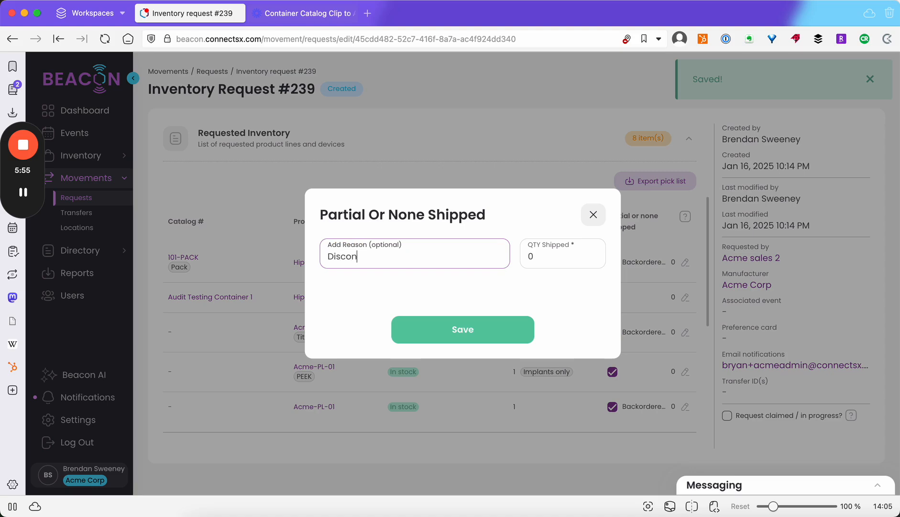
pyautogui.write('tinued')
pyautogui.click(476, 338)
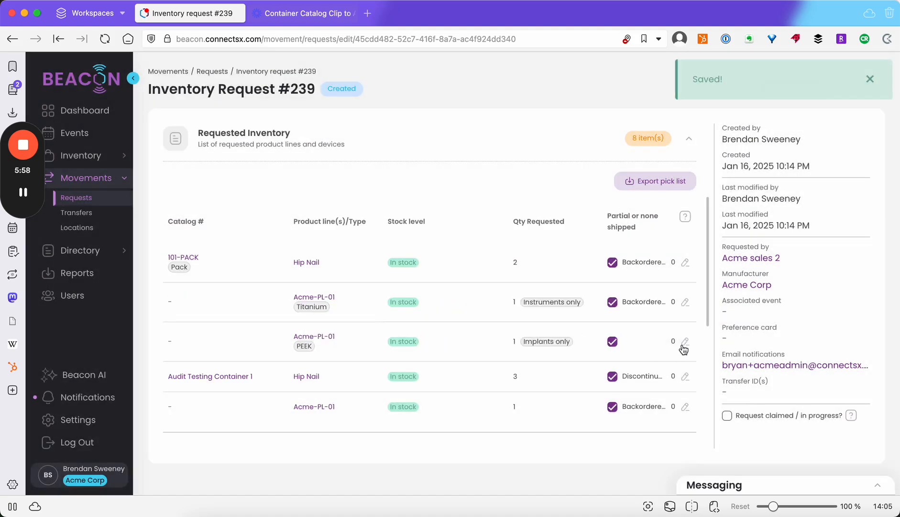
# Step: Save Discontinued as the reason for not shipping the Acme-PL-01 PEEK item
pyautogui.click(685, 341)
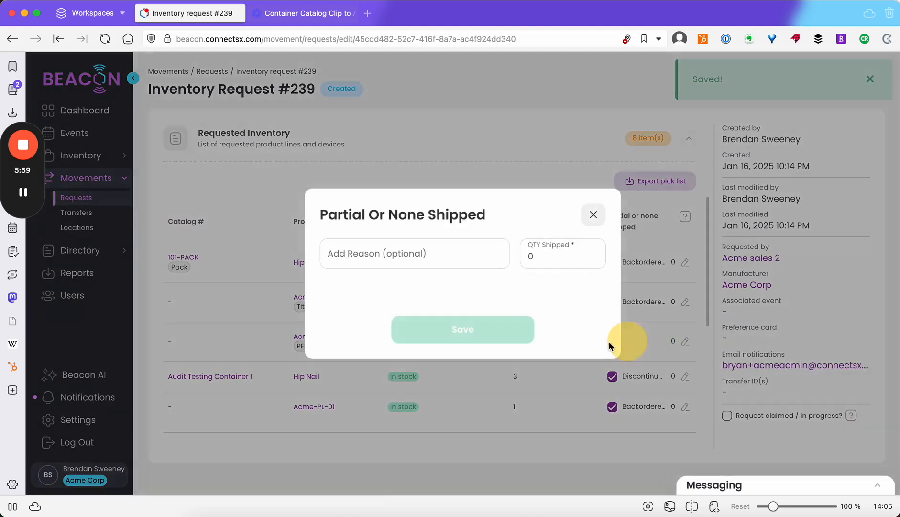
pyautogui.click(425, 245)
pyautogui.write('Di')
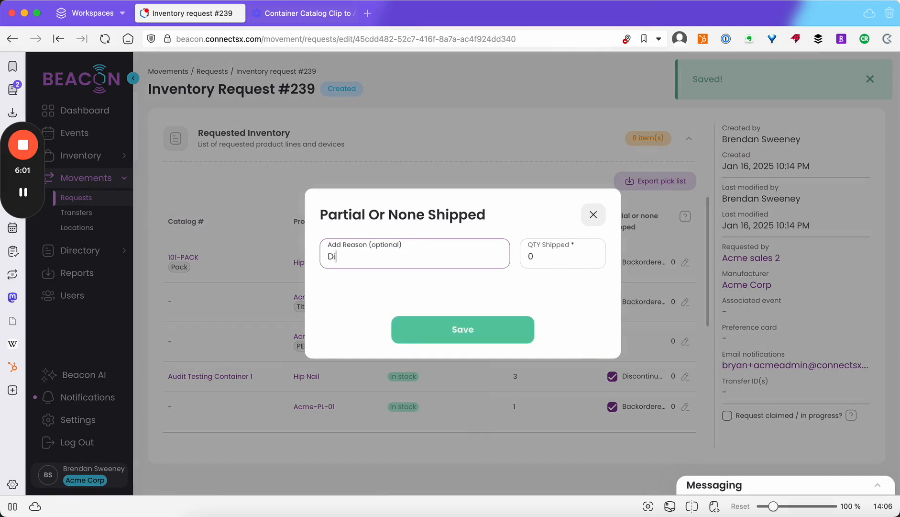
pyautogui.write('scontinued')
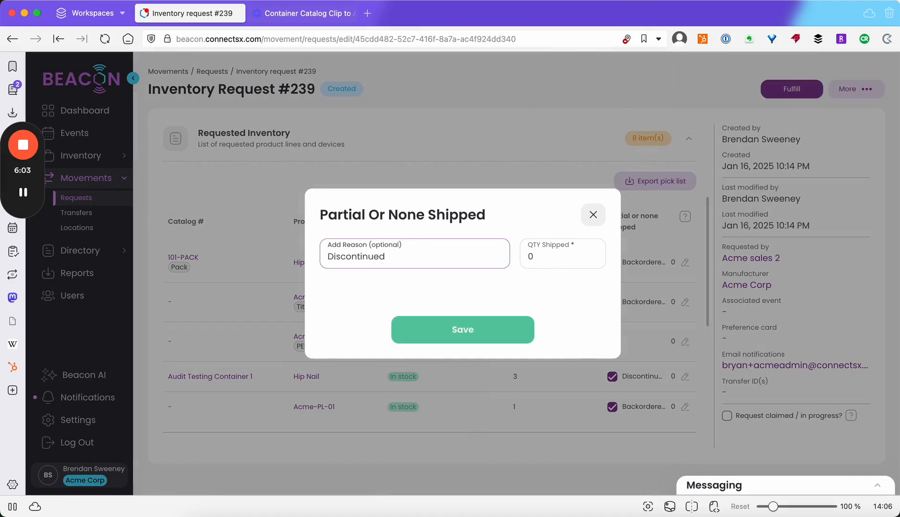
pyautogui.click(463, 330)
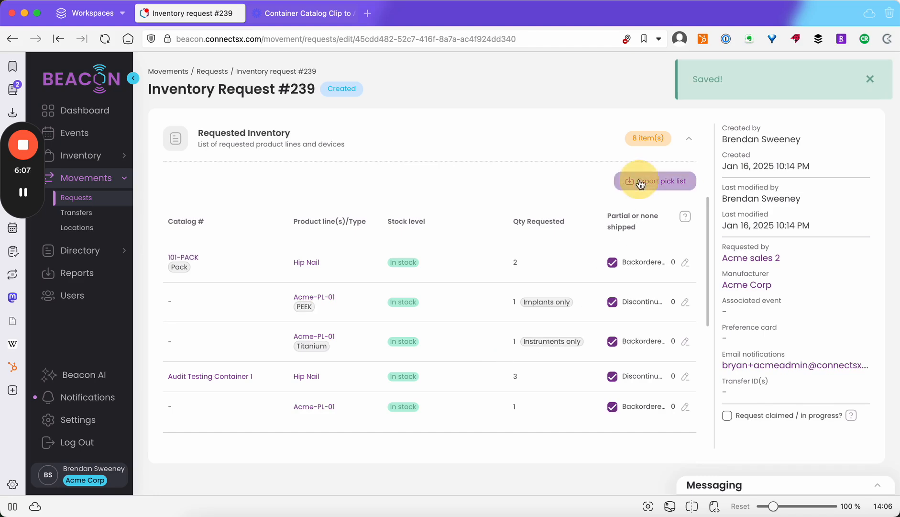
# Step: Partially fulfill the request with the selected Anchor, hip stem, knee spacer and hip socket devices
pyautogui.scroll(-3, 561, 311)
pyautogui.scroll(-2, 577, 354)
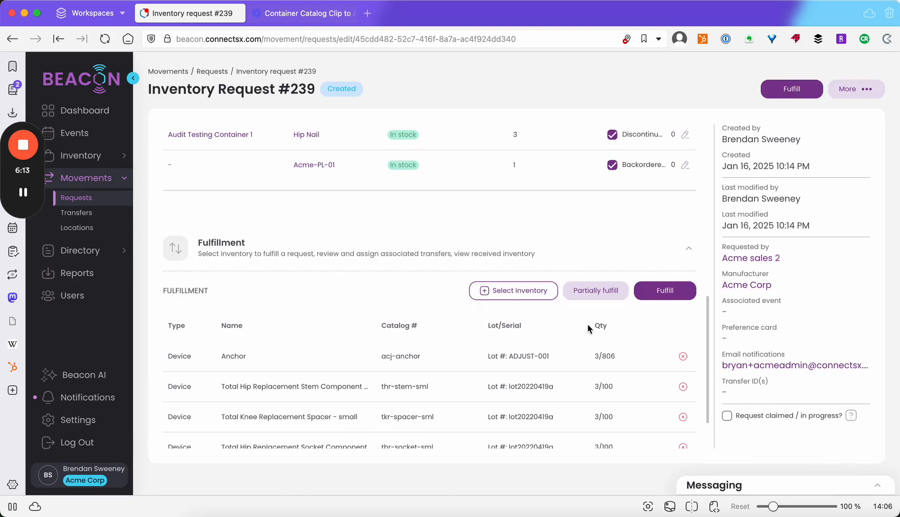
pyautogui.scroll(-1, 600, 285)
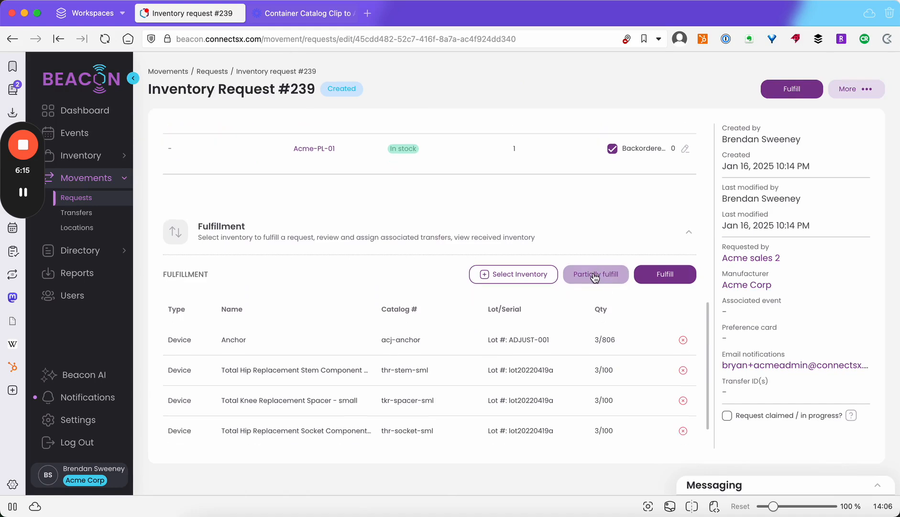
pyautogui.click(595, 277)
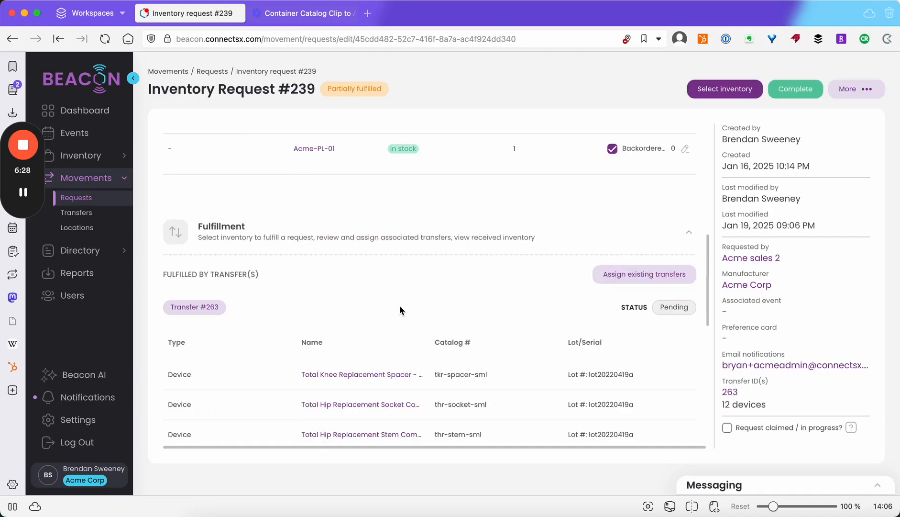
# Step: Open the transfer that fulfills the request and export its packing slip including partial or not shipped items
pyautogui.scroll(-3, 400, 305)
pyautogui.scroll(3, 399, 305)
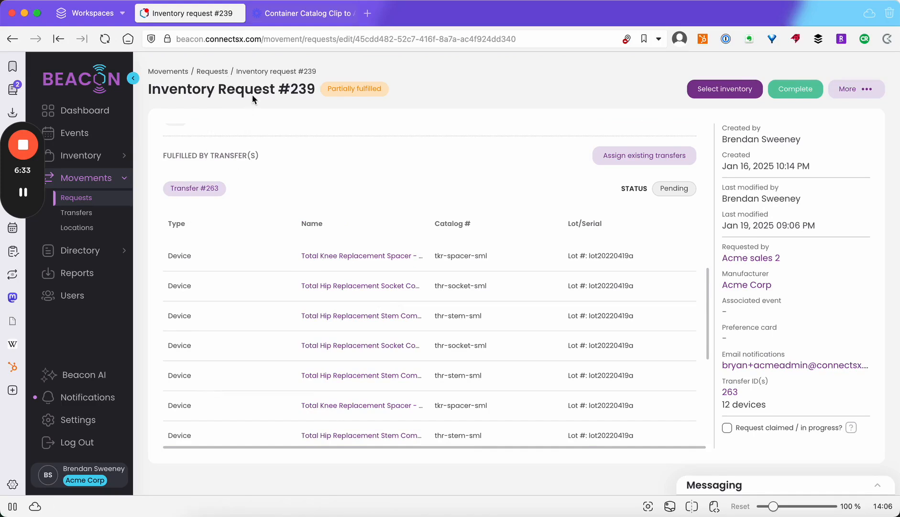
pyautogui.scroll(2, 211, 283)
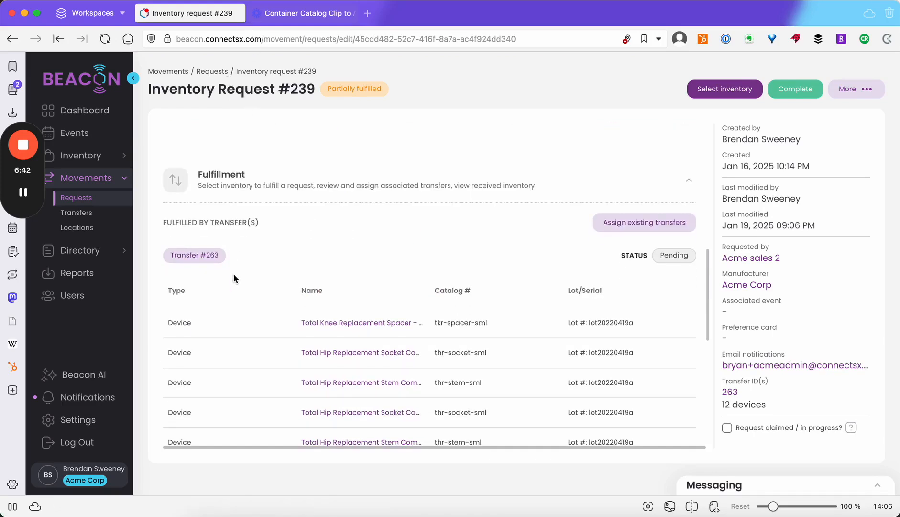
pyautogui.click(196, 256)
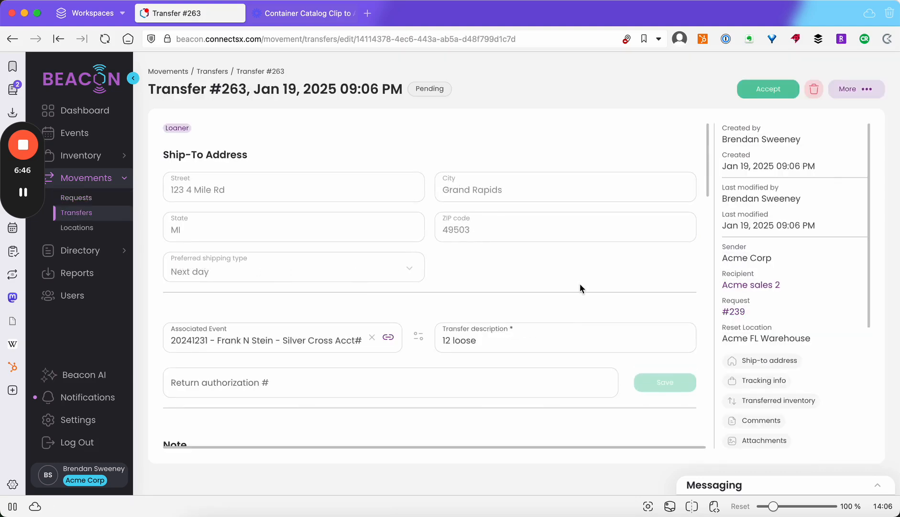
pyautogui.scroll(-10, 579, 286)
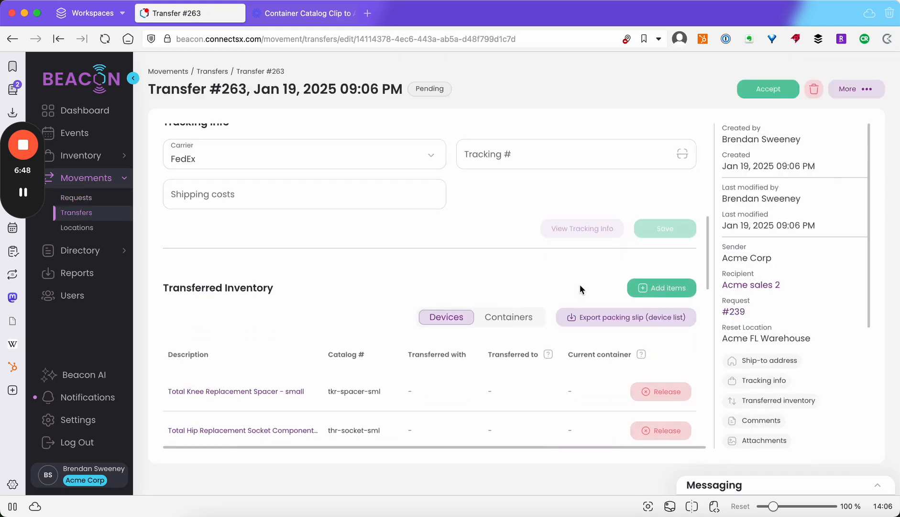
pyautogui.click(590, 321)
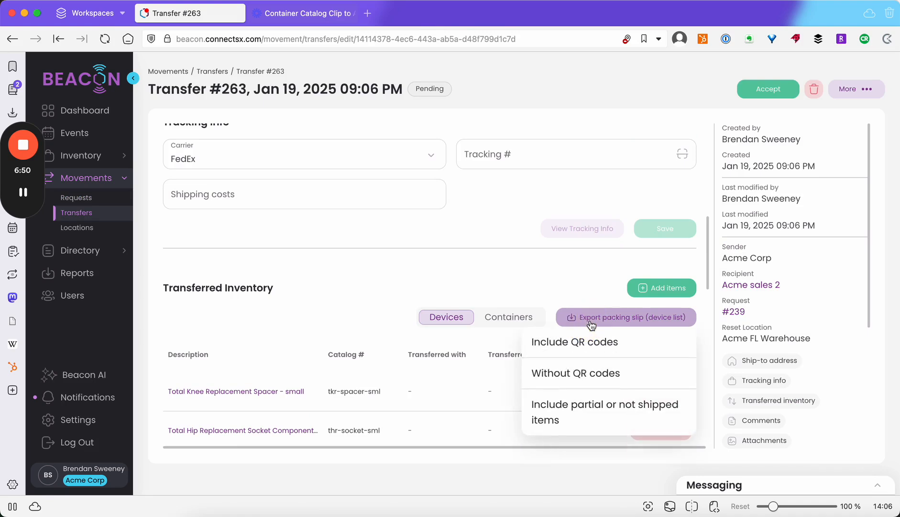
pyautogui.click(620, 422)
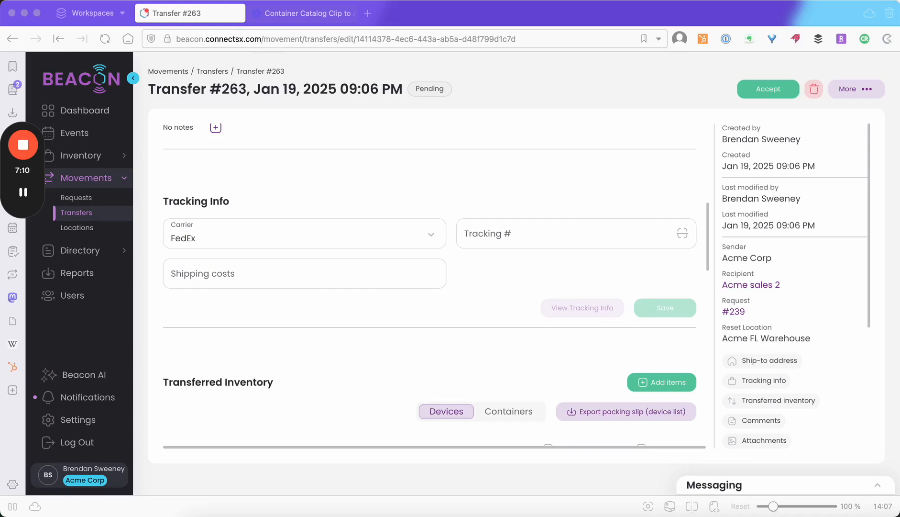
# Step: Switch to Adobe Acrobat and examine the packing slip's shipped devices and its partial or not shipped items with their reasons
pyautogui.moveTo(899, 0); pyautogui.dragTo(497, 1)
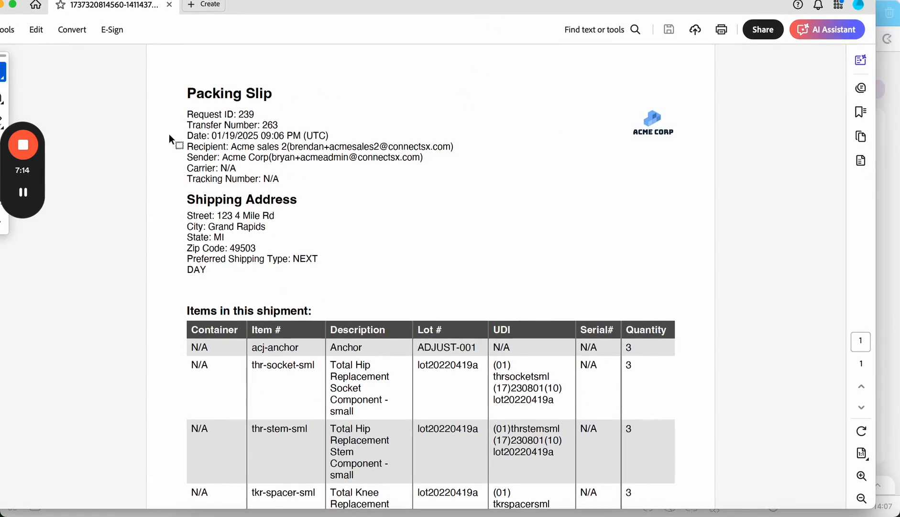
pyautogui.scroll(-5, 389, 128)
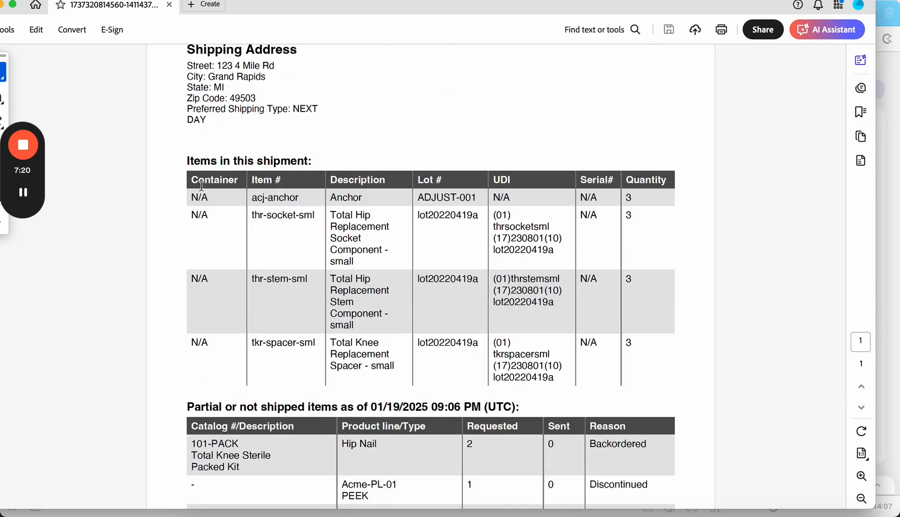
pyautogui.moveTo(195, 216); pyautogui.dragTo(530, 292)
pyautogui.scroll(-6, 529, 291)
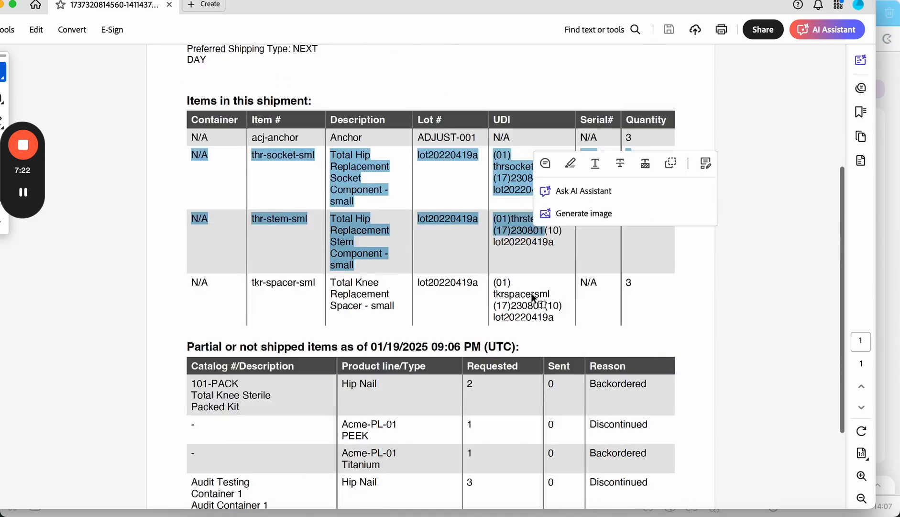
pyautogui.click(188, 240)
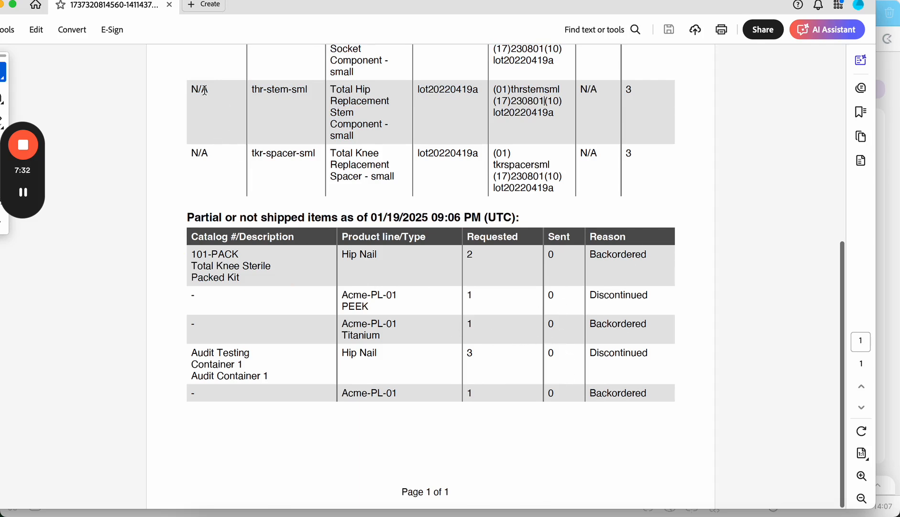
# Step: Switch from Adobe Acrobat back to Beacon and open request #239 from the transfer's details
pyautogui.moveTo(325, 5); pyautogui.dragTo(899, 98)
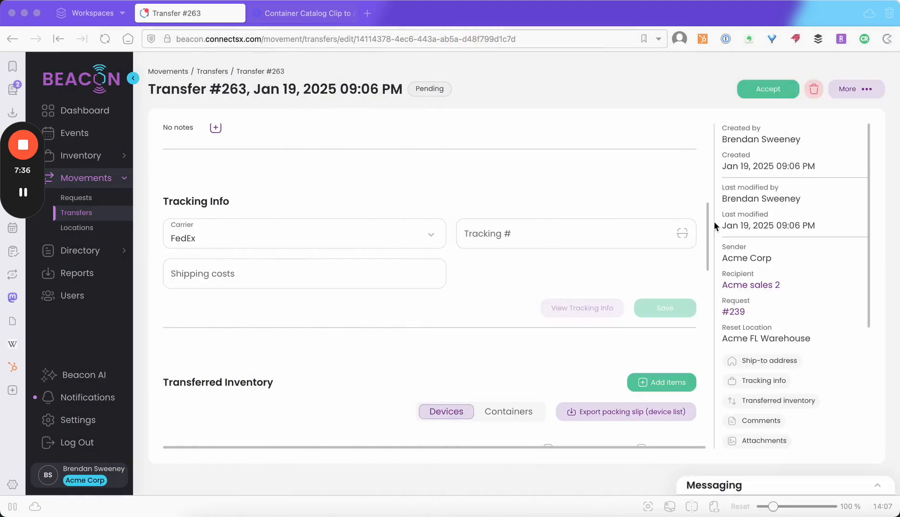
pyautogui.click(571, 288)
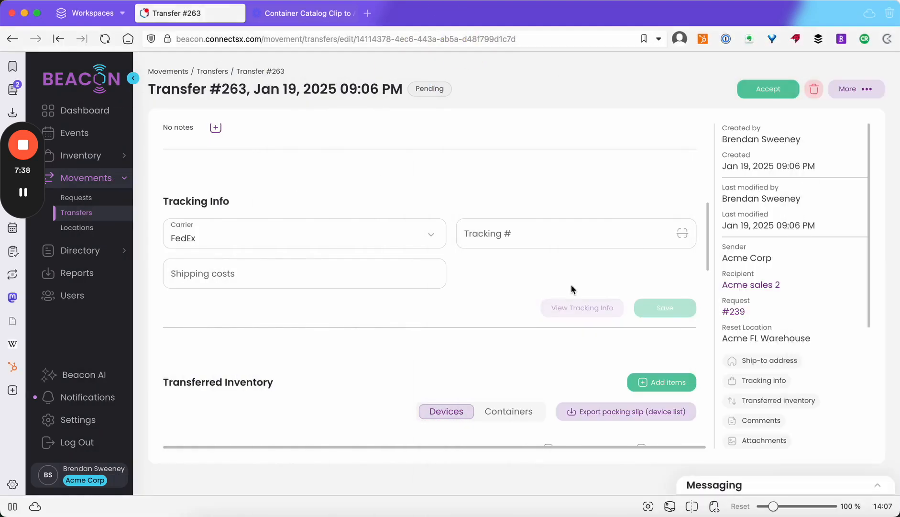
pyautogui.click(735, 311)
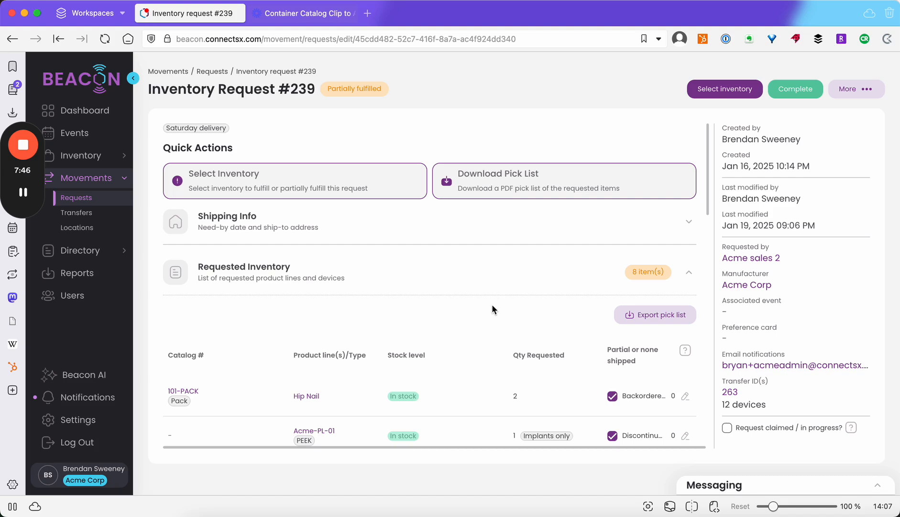
# Step: Start another inventory transfer for the request, choosing the custody organization and keeping Acme sales 2 as recipient
pyautogui.click(706, 88)
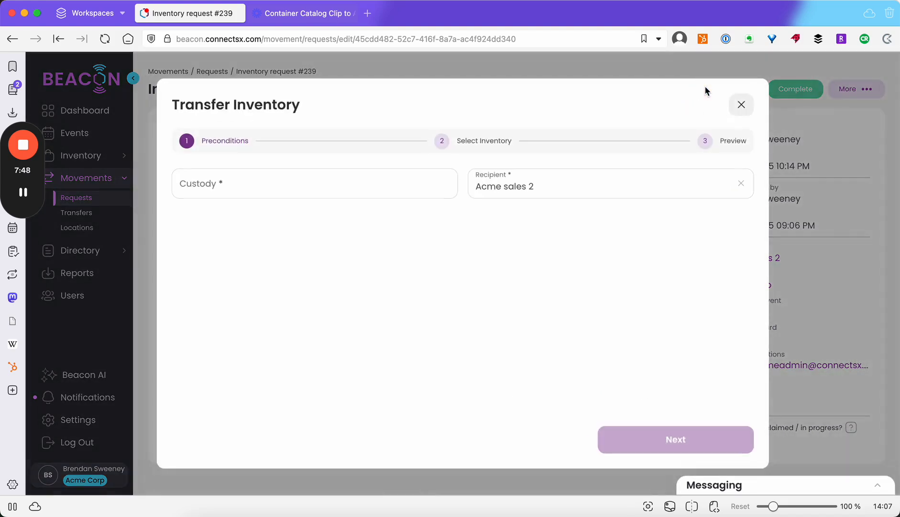
pyautogui.click(322, 189)
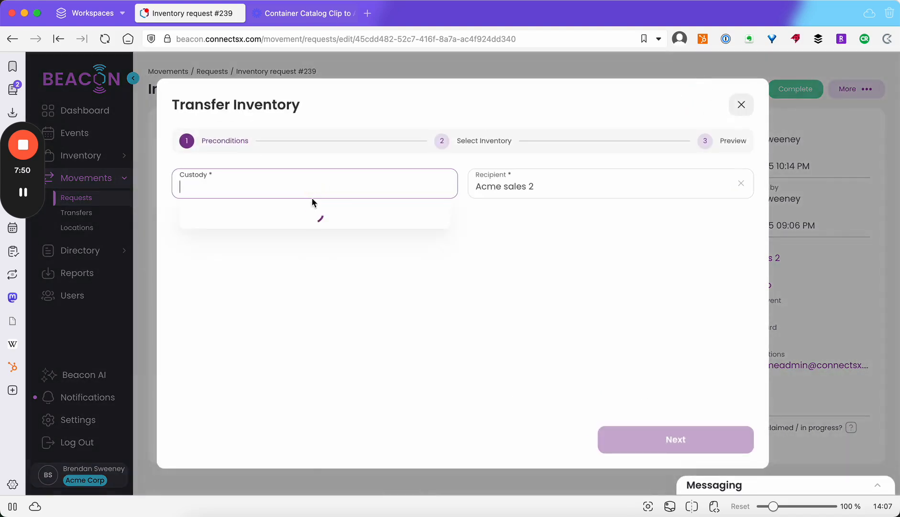
pyautogui.click(298, 210)
pyautogui.click(675, 442)
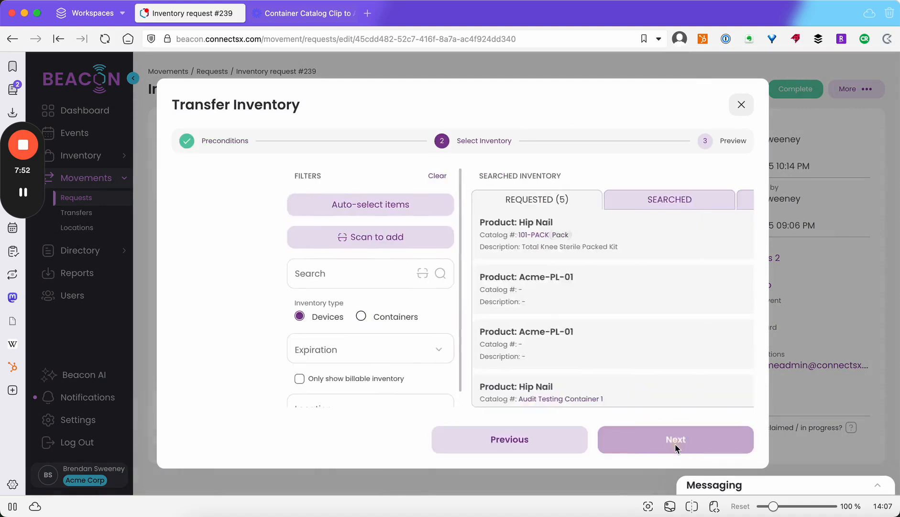
# Step: Search the available devices, add one Anchor (acj-anchor, lot ADJUST-001), and complete the request with it
pyautogui.click(544, 205)
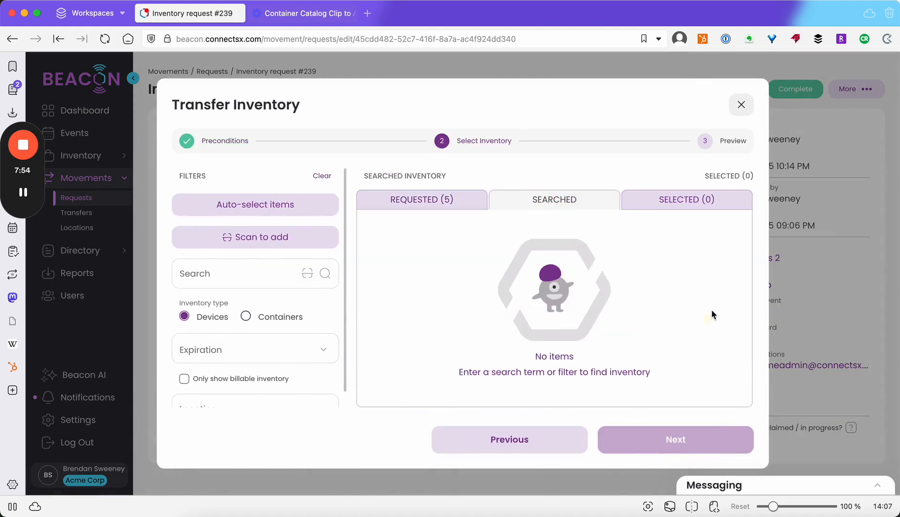
pyautogui.click(326, 273)
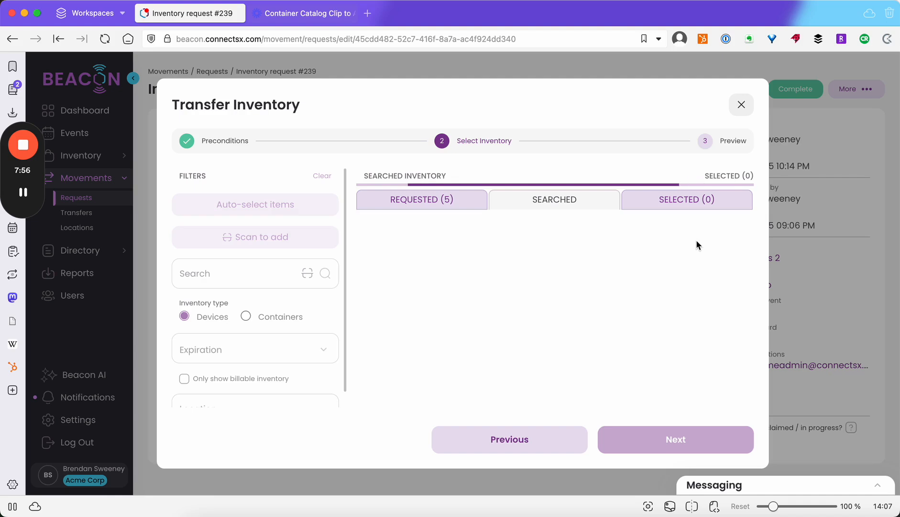
pyautogui.click(657, 282)
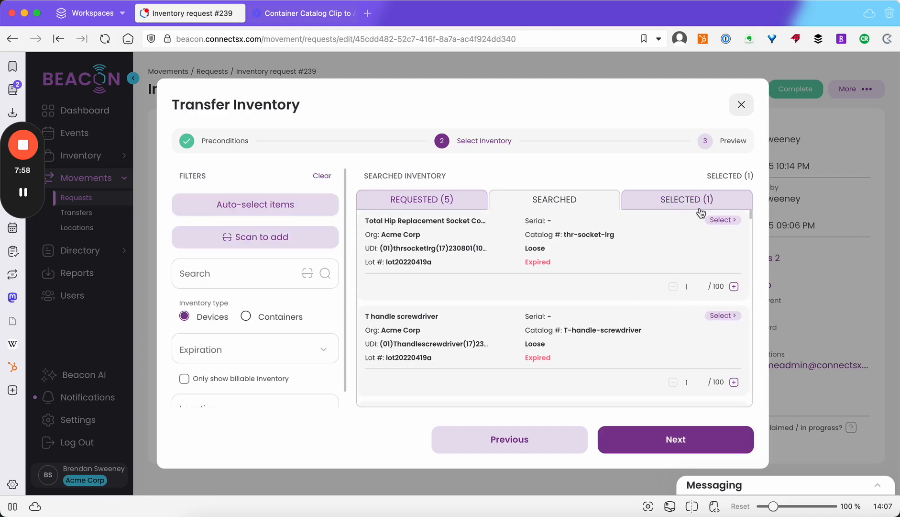
pyautogui.click(719, 447)
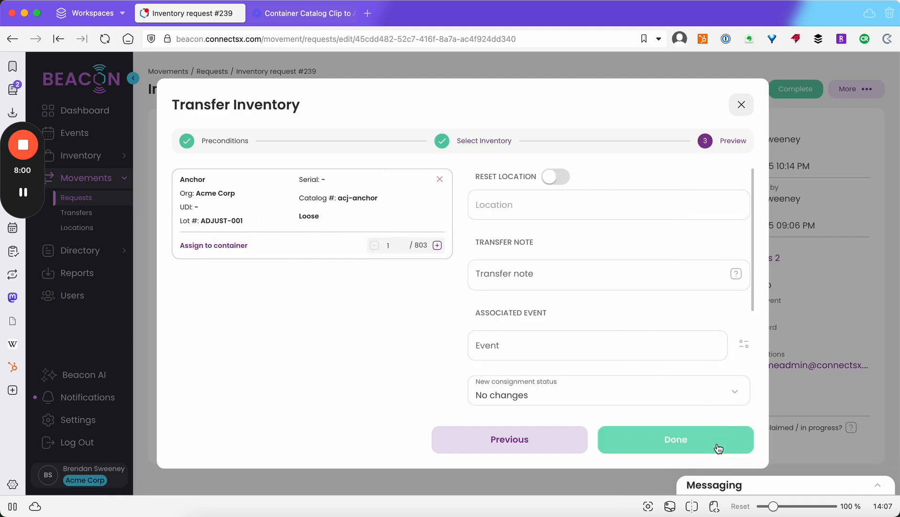
pyautogui.click(707, 440)
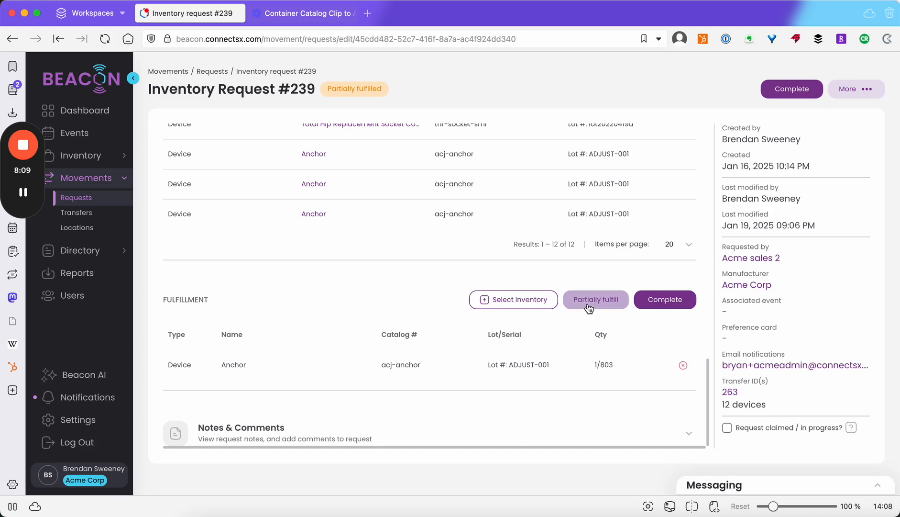
pyautogui.click(649, 302)
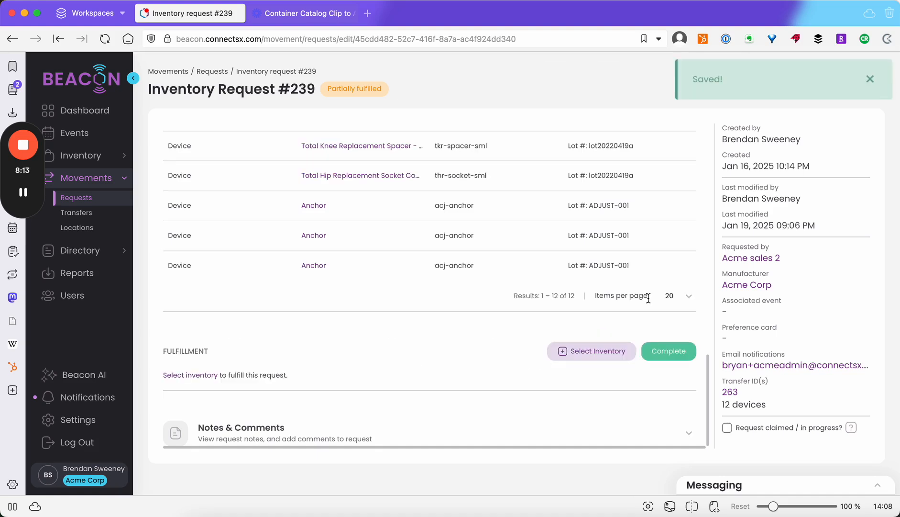